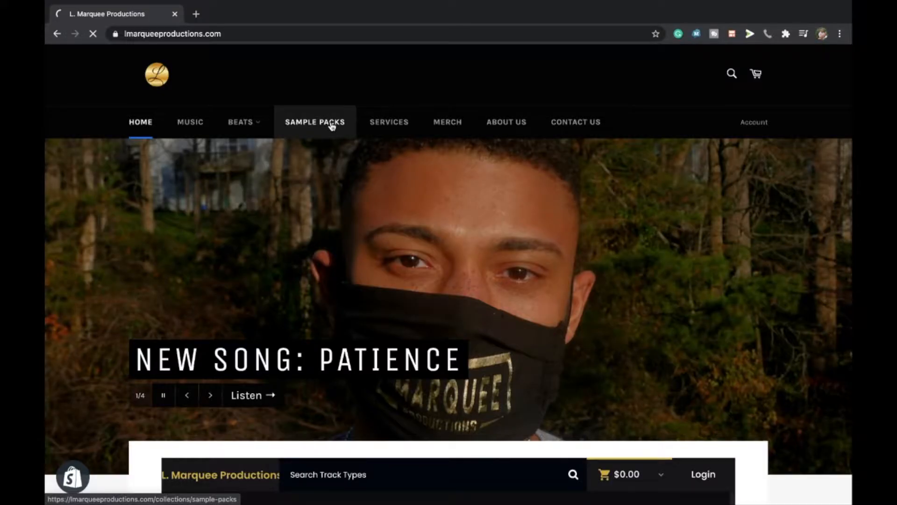
Open the Sample Packs page of the L. Marquee Productions website
left_click(331, 123)
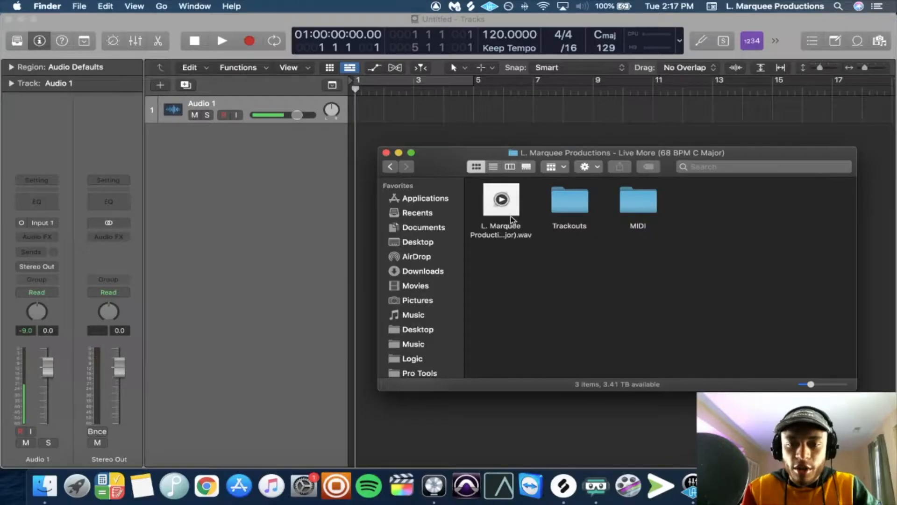
Import the "Live More (68 BPM C Major)" WAV file at bar 1 of the Audio 1 track and match the project tempo at 68 BPM
left_click(512, 218)
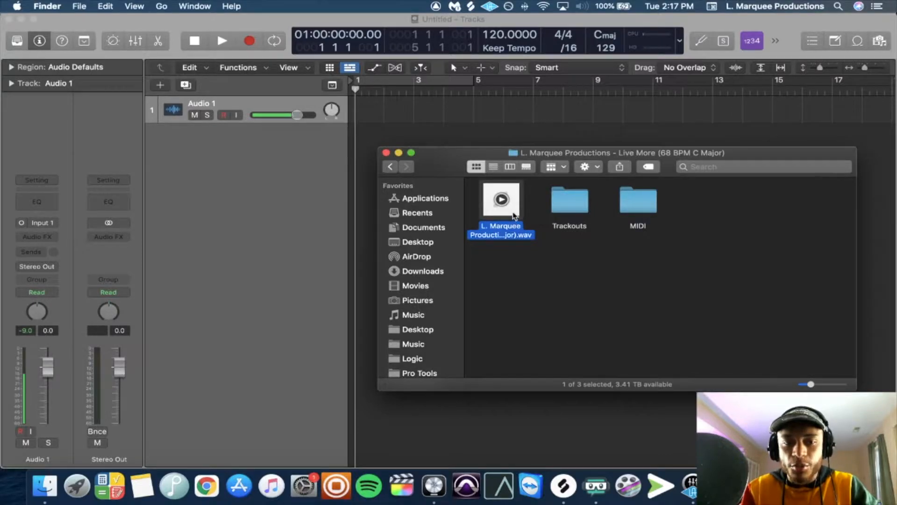
left_click_drag(513, 216, 360, 115)
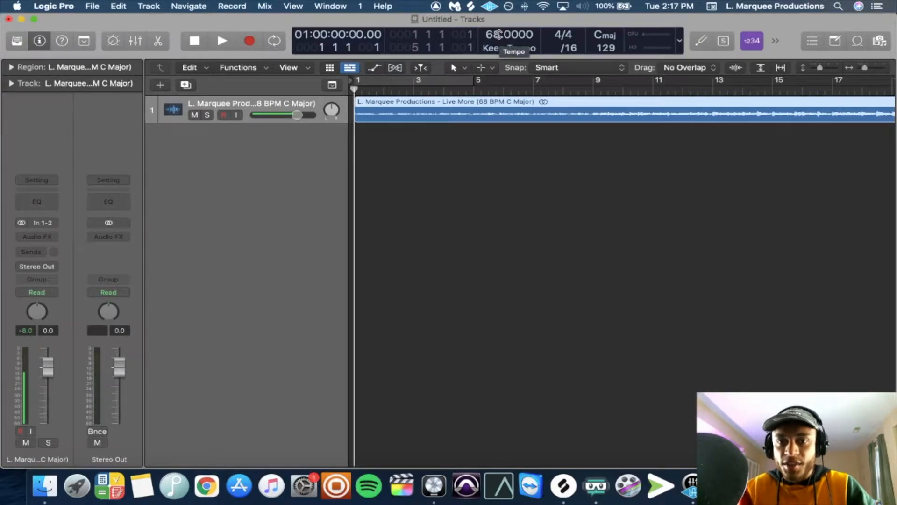
left_click(487, 106)
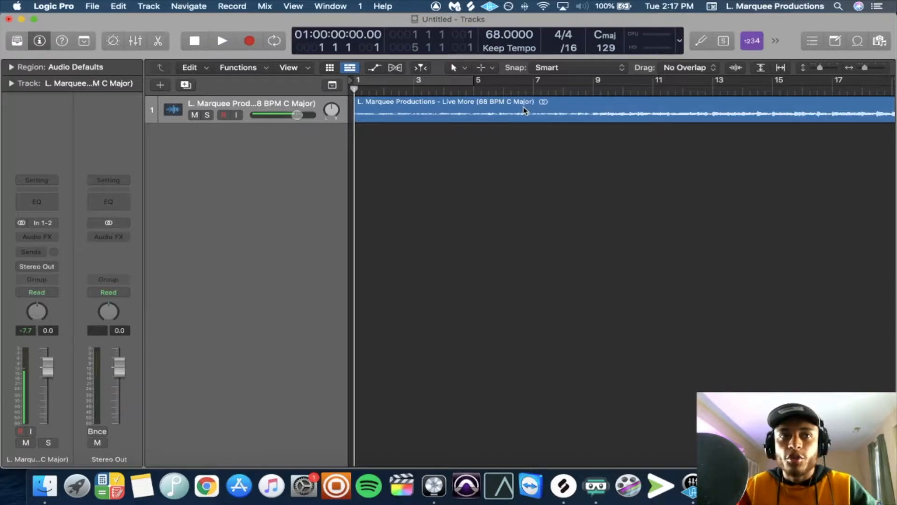
left_click(467, 115)
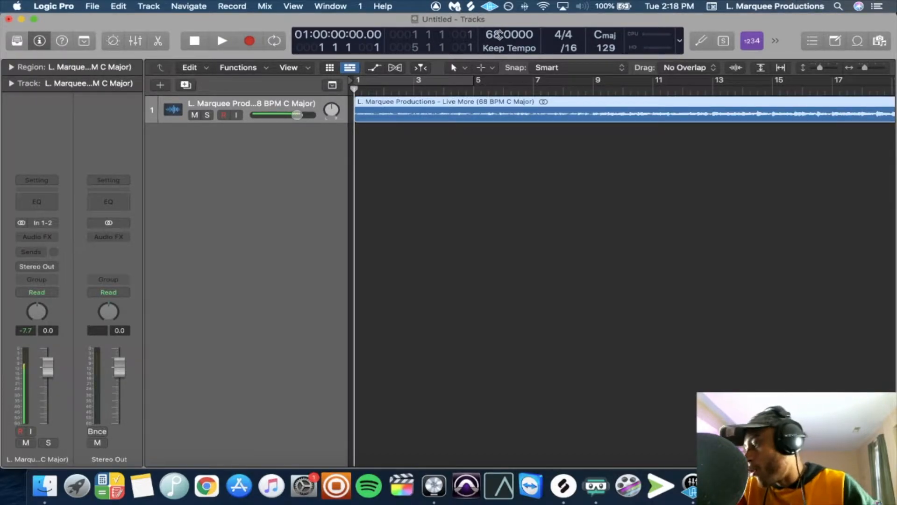
Deselect the loop region, expand the project window to full screen, and listen to the loop before returning the playhead to the start
left_click(474, 132)
left_click(33, 20)
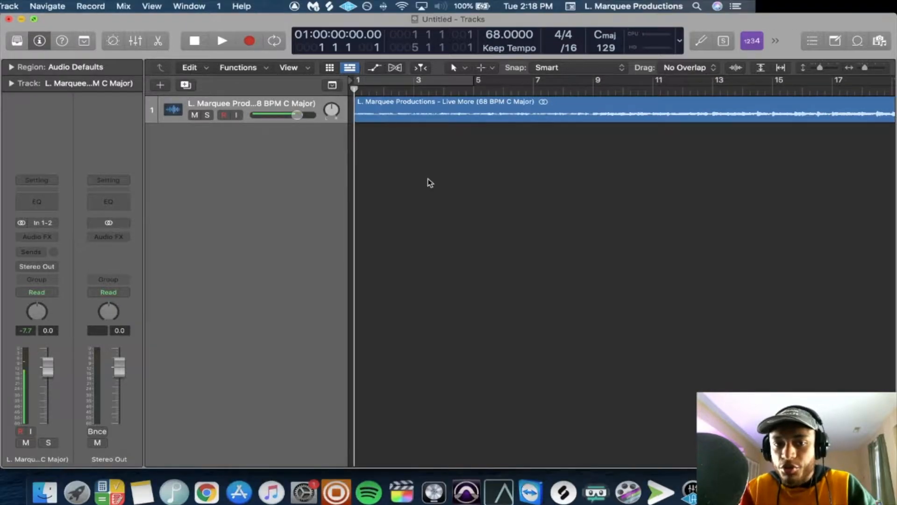
key("space")
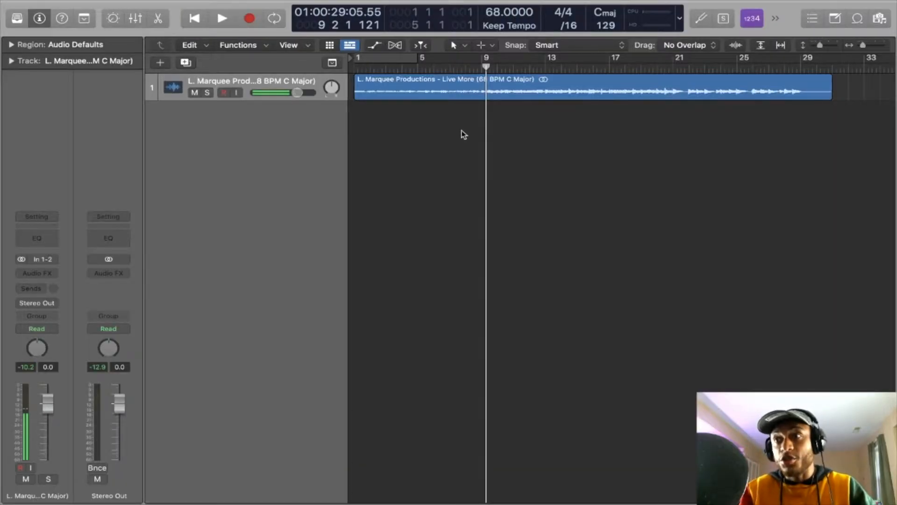
key("Return")
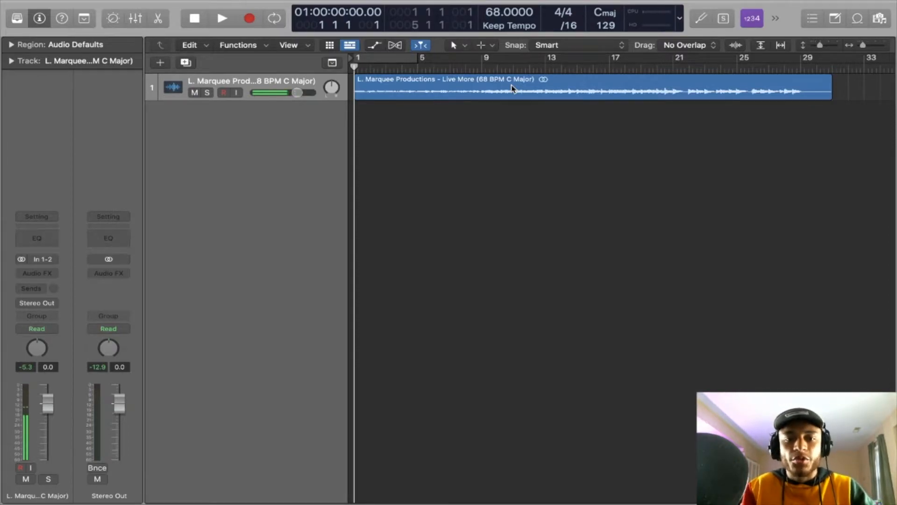
Show the parameters of the Live More region and transpose it by -3 semitones
left_click(12, 45)
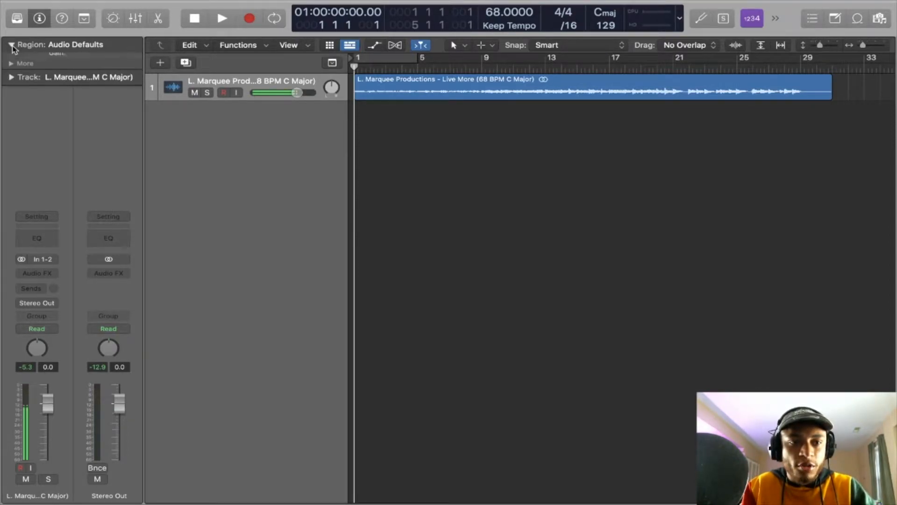
left_click(391, 87)
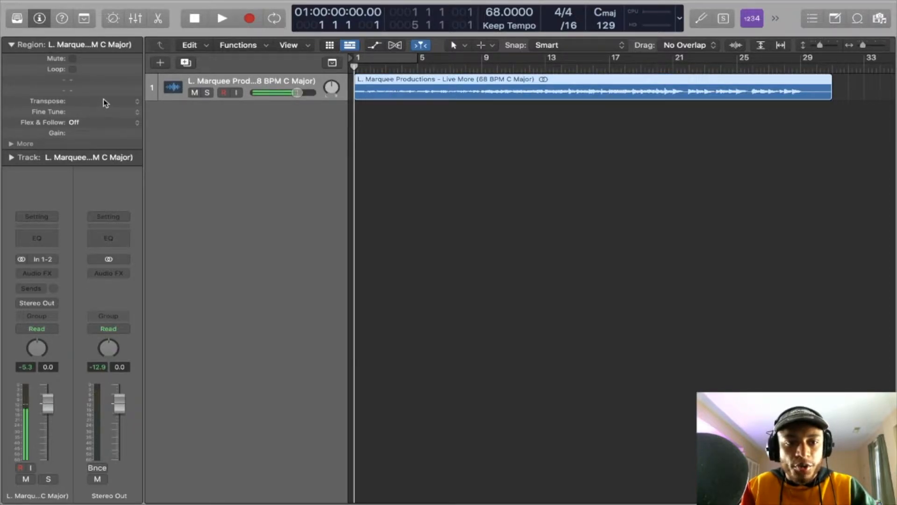
mouse_move(103, 100)
left_mouse_down()
mouse_move(105, 118)
mouse_move(105, 89)
mouse_move(104, 104)
left_mouse_up()
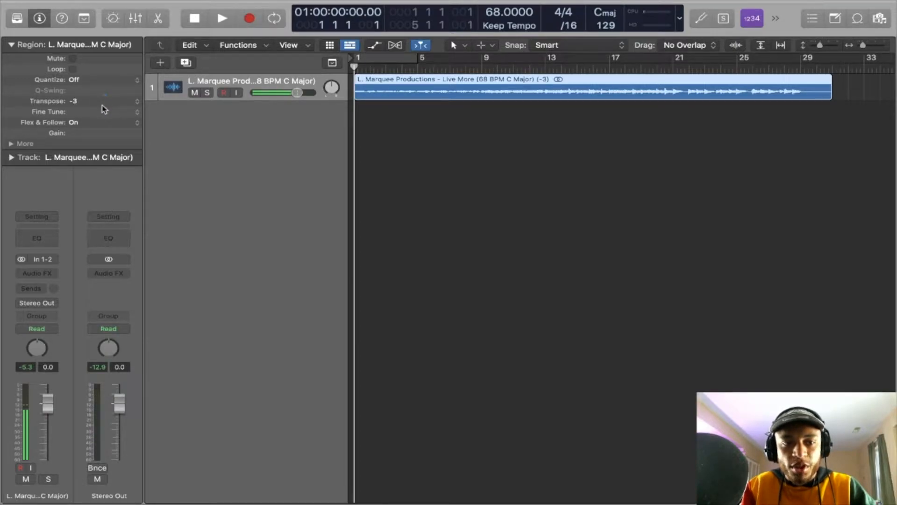
Play the transposed region from bar 5 and set the cycle range from bar 5 to bar 9
double_click(422, 60)
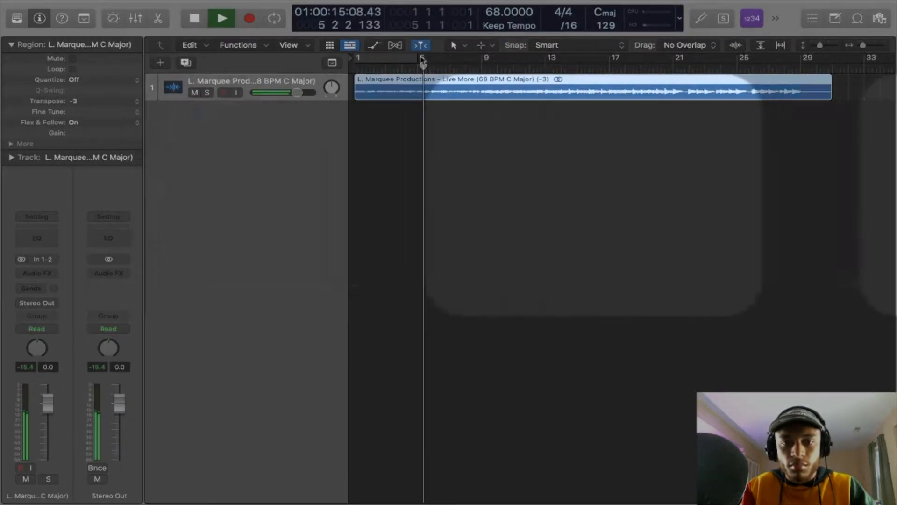
left_click_drag(422, 60, 481, 61)
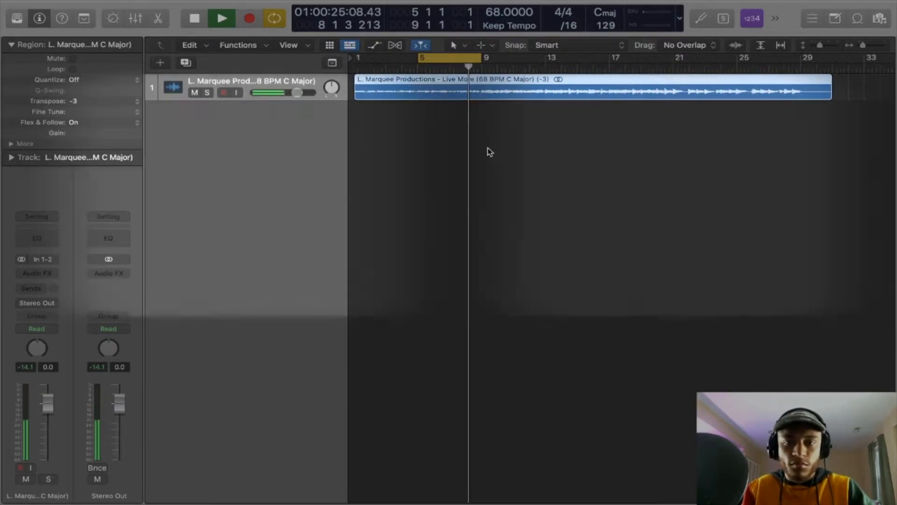
key("space")
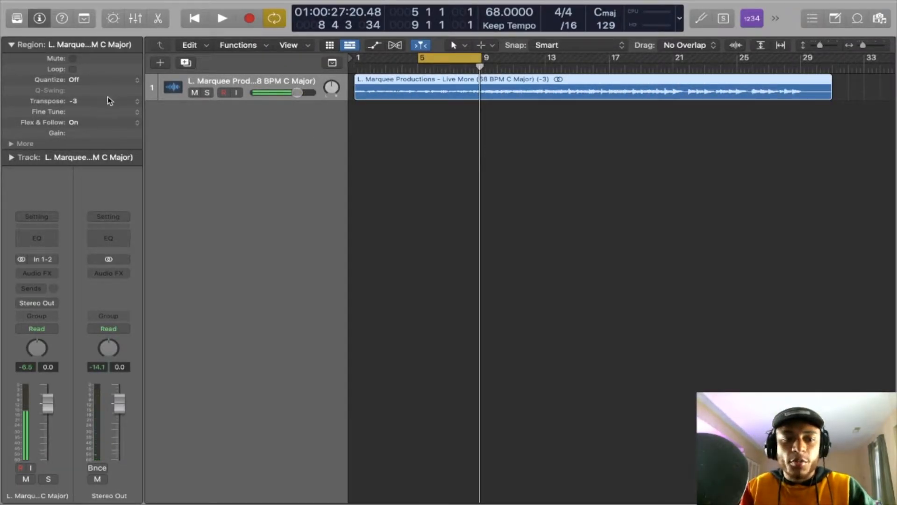
Audition the region transposed by +5 semitones and settle its transposition at -2
left_click_drag(107, 99, 109, 84)
key("space")
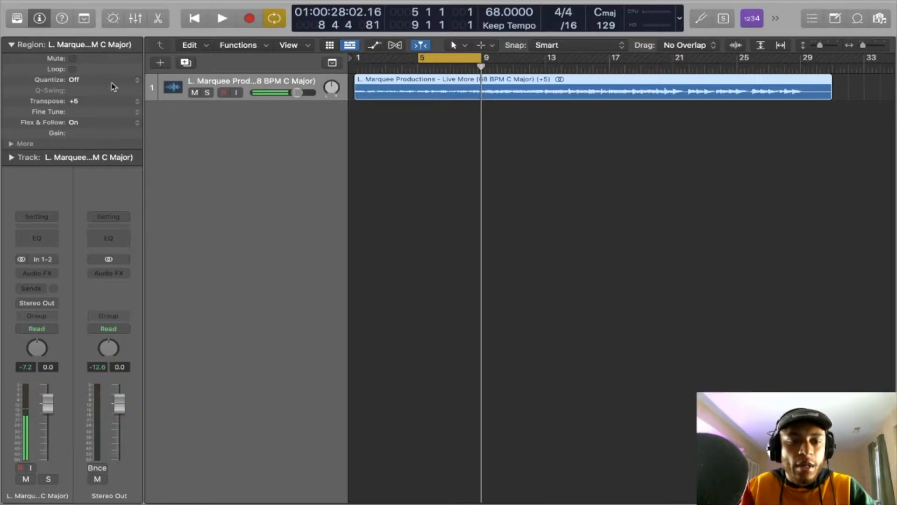
left_click_drag(98, 107, 100, 118)
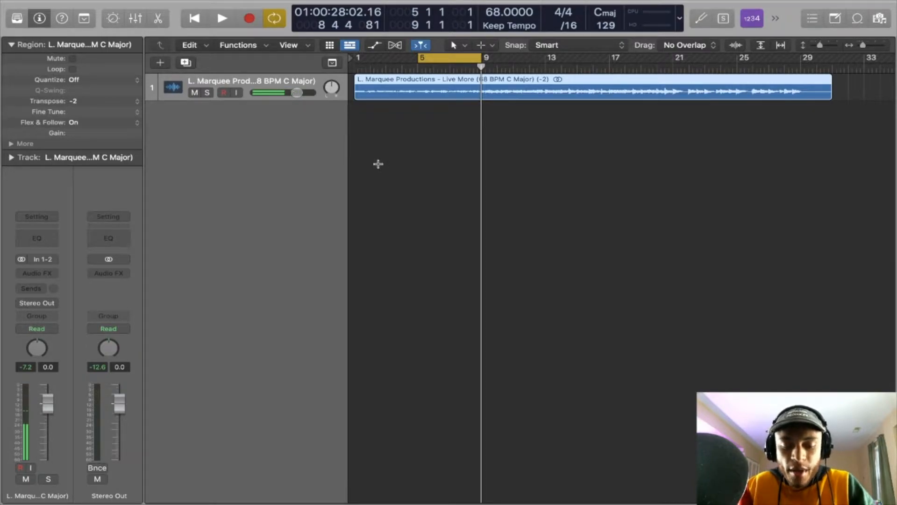
Show Flex editing, keep Flex enabled on the loop's track, and set its mode to Flex Time - Polyphonic
left_click(395, 46)
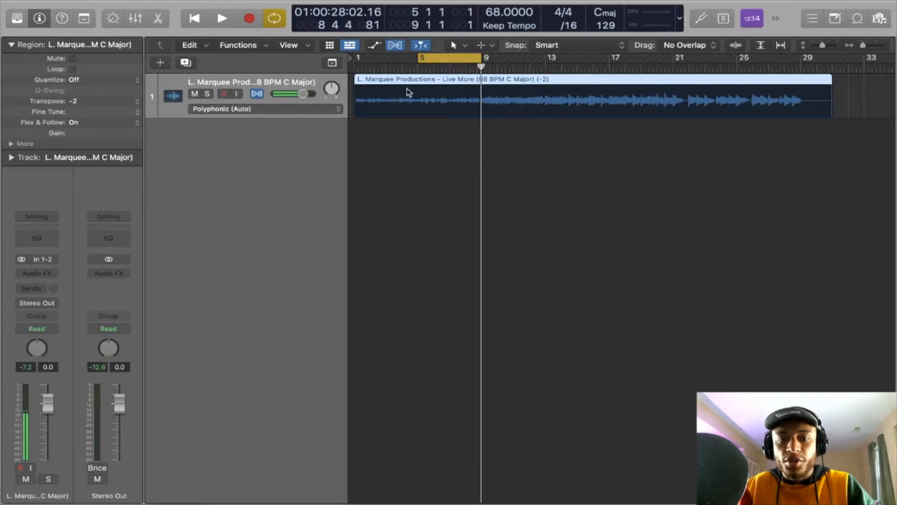
left_click(256, 94)
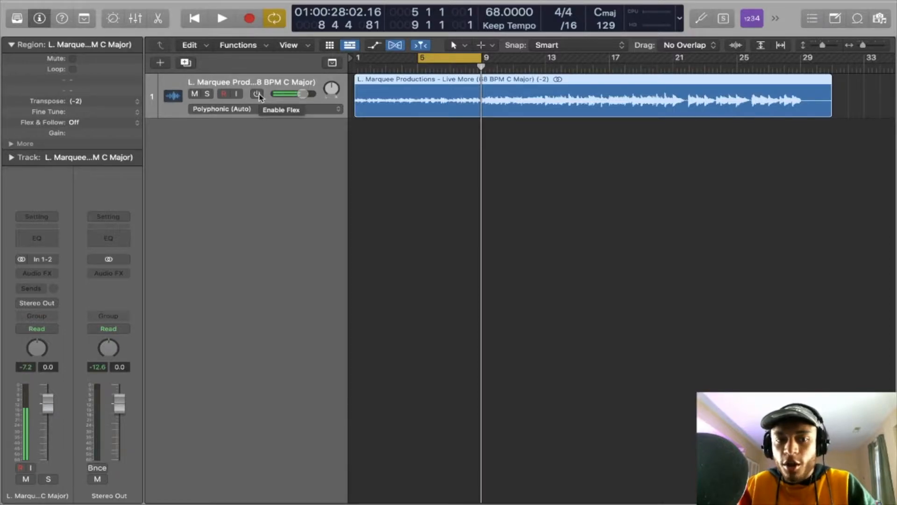
left_click(259, 93)
left_click(256, 109)
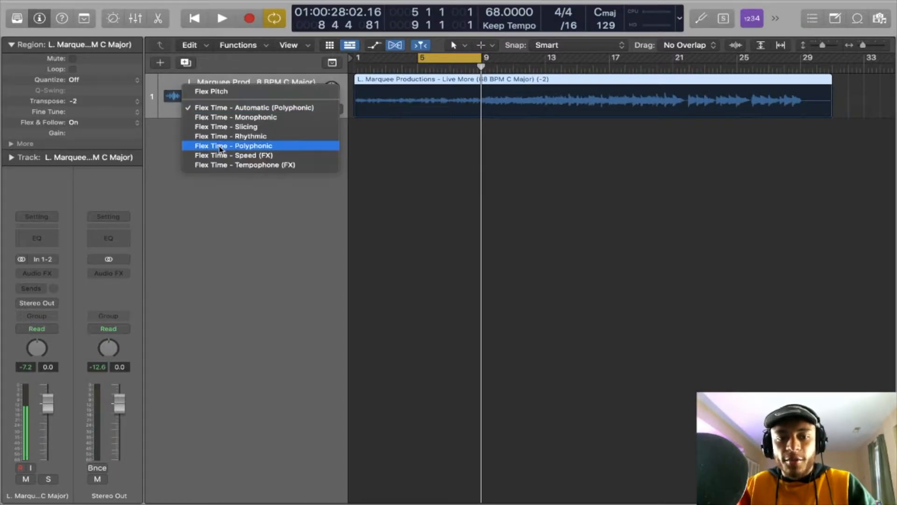
left_click(233, 146)
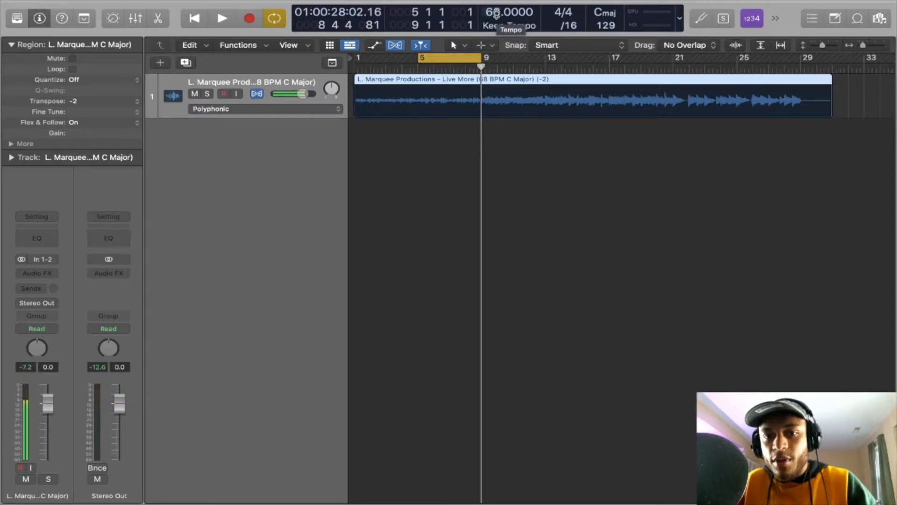
Set the project tempo to 75 BPM and audition the cycled loop at that speed
mouse_move(497, 14)
left_mouse_down()
mouse_move(496, 4)
mouse_move(496, 13)
left_mouse_up()
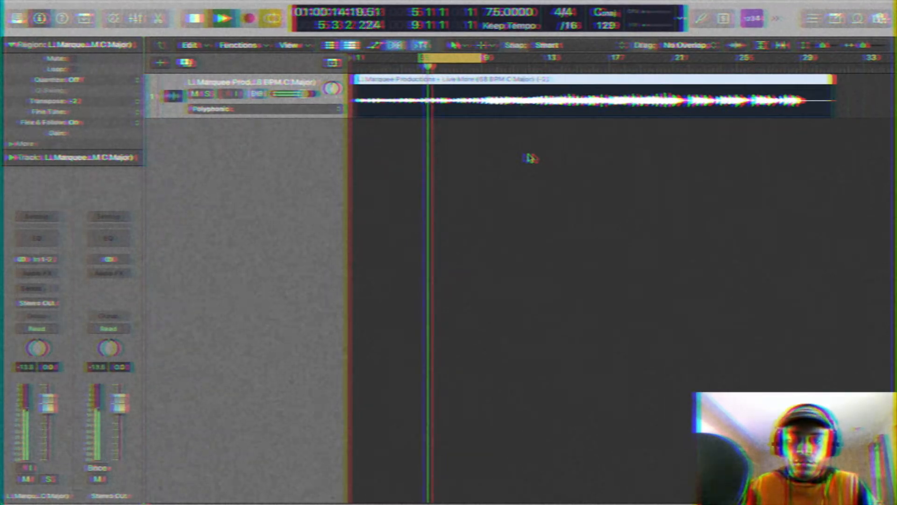
key("k")
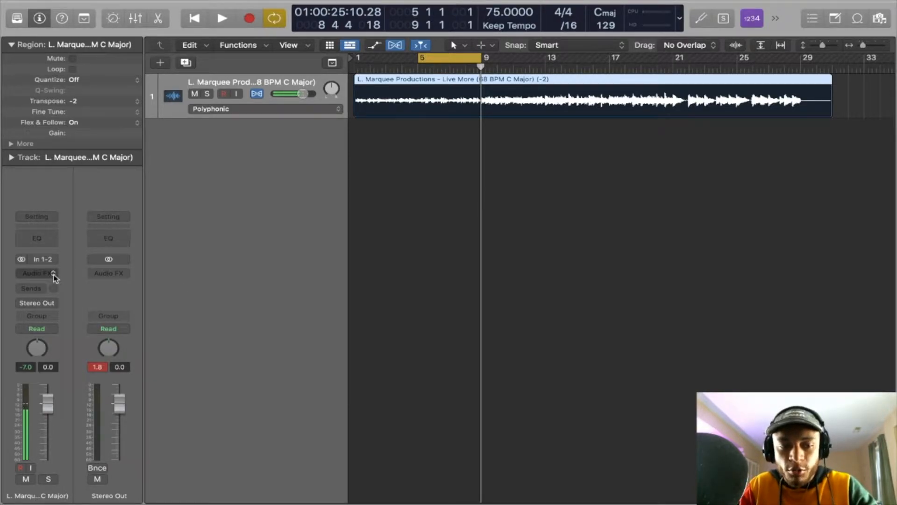
Insert the stereo MeldaProduction MRhythmizer plug-in as the first audio effect on the loop's track
left_click(39, 278)
mouse_move(78, 486)
mouse_move(215, 399)
mouse_move(295, 403)
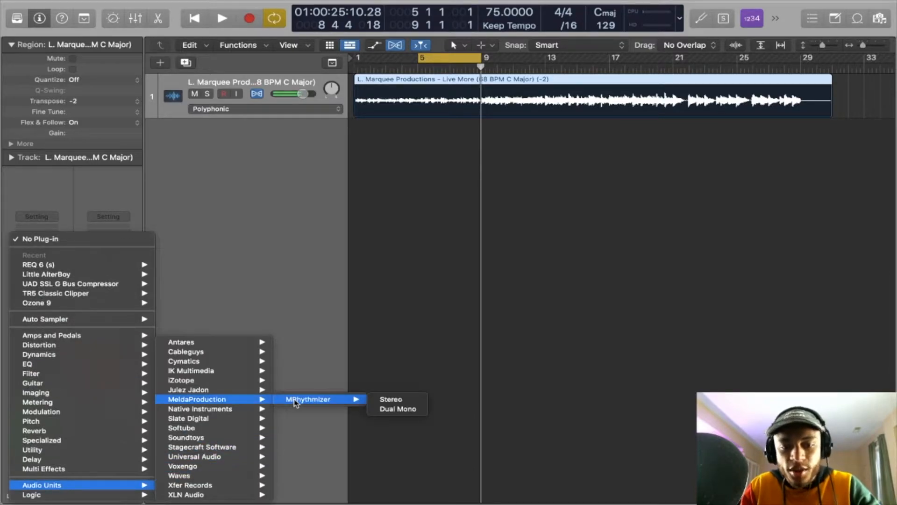
left_click(379, 400)
left_click_drag(651, 93, 603, 73)
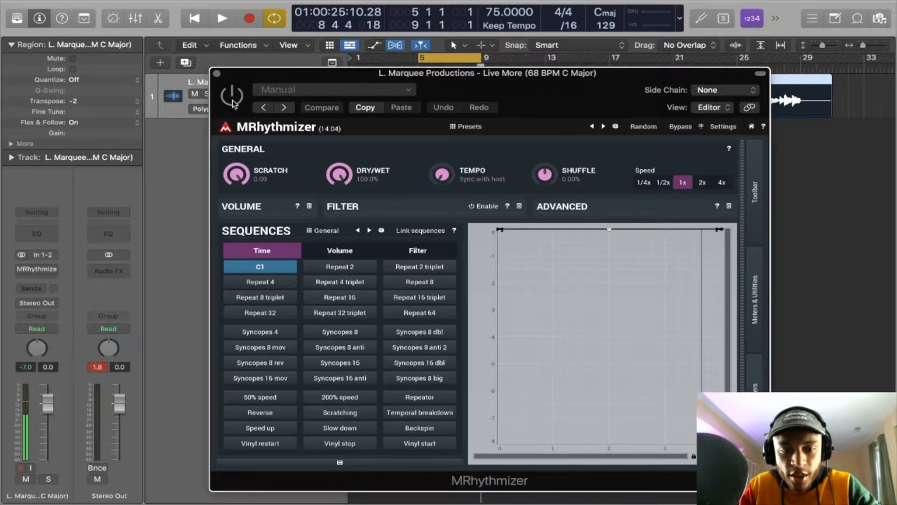
Try the Syncopes 4 time sequence in MRhythmizer and audition it on the loop
left_click(278, 335)
key("space")
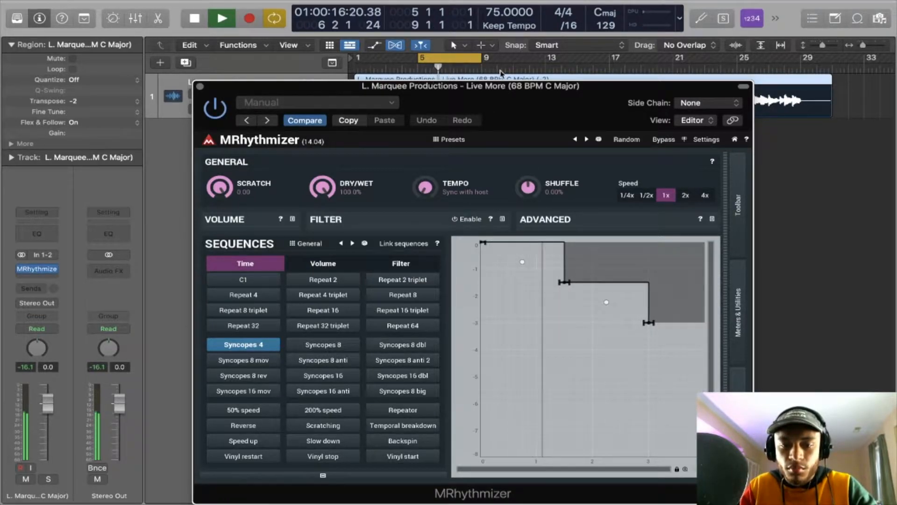
left_click_drag(613, 109, 614, 82)
key("space")
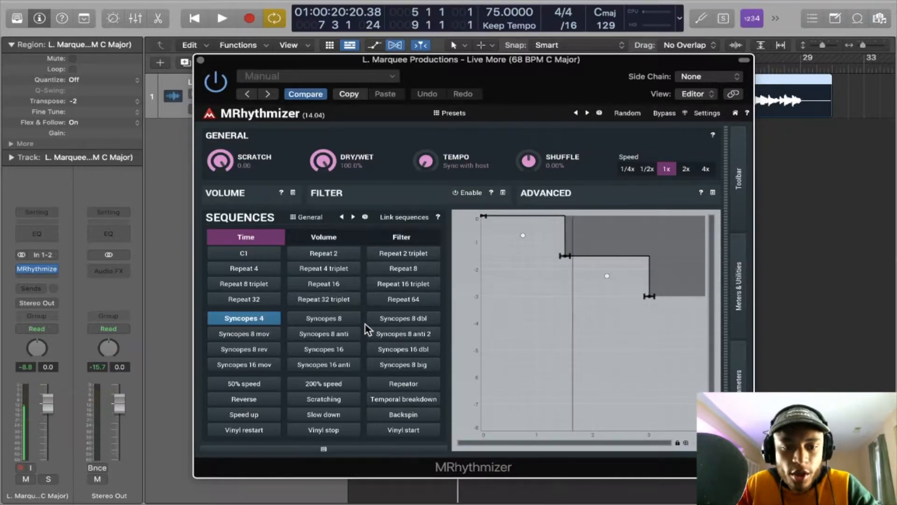
Try the 50% speed time sequence on the loop, audition it, and reset the sequence to C1
left_click(263, 382)
key("space")
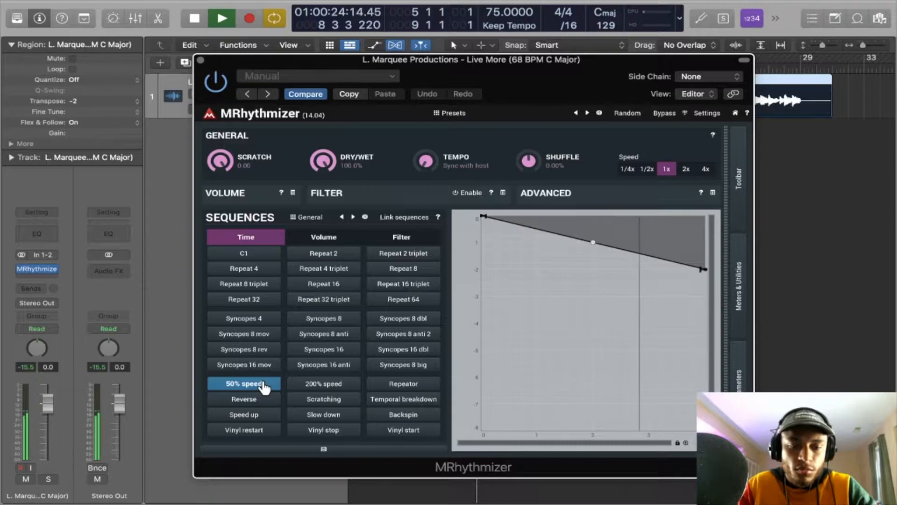
key("space")
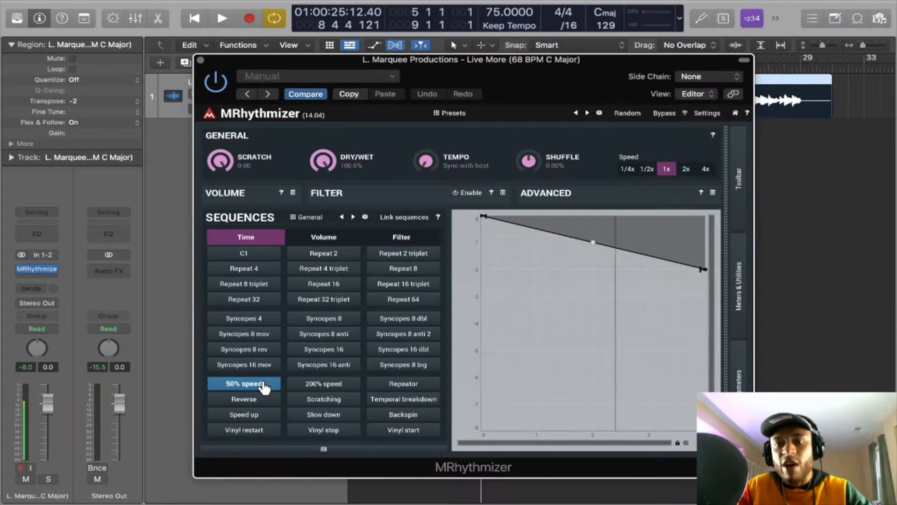
left_click(268, 254)
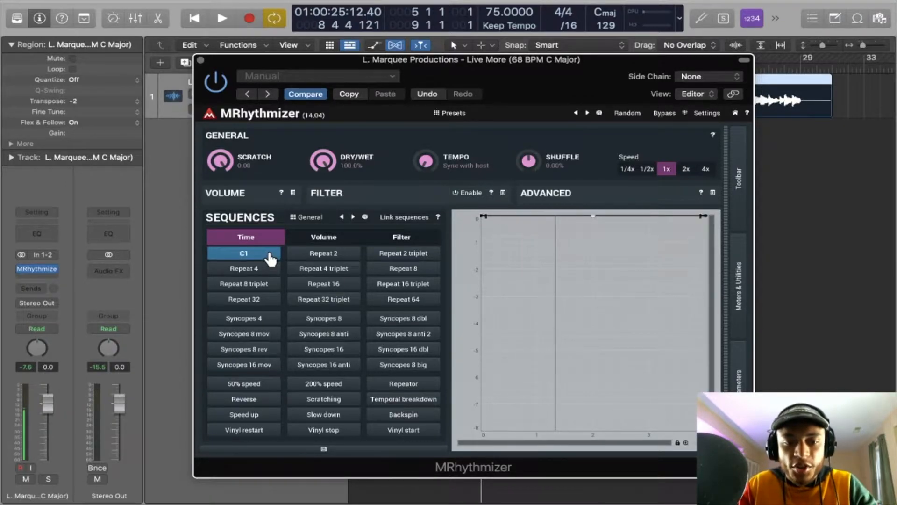
Switch MRhythmizer to the next sequence bank, apply the Simple 4 sequence, and audition it on the loop
left_click(353, 217)
left_click(341, 269)
key("space")
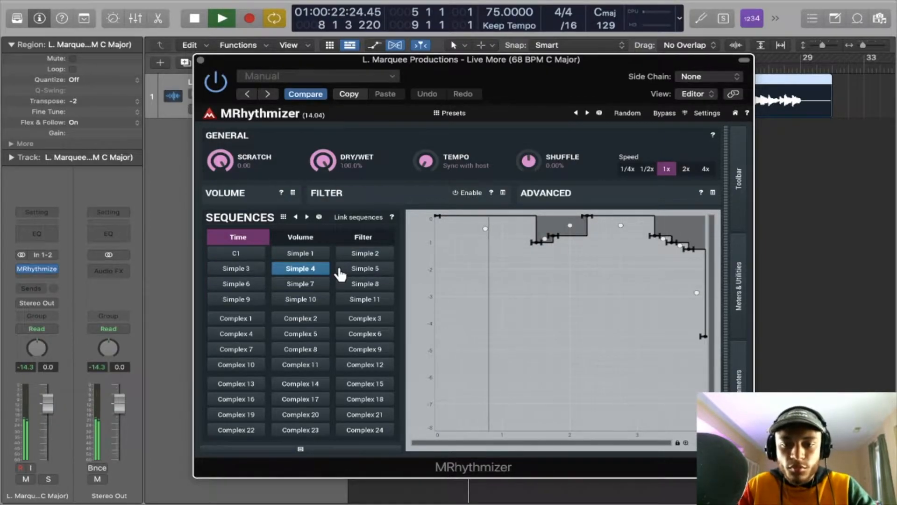
key("space")
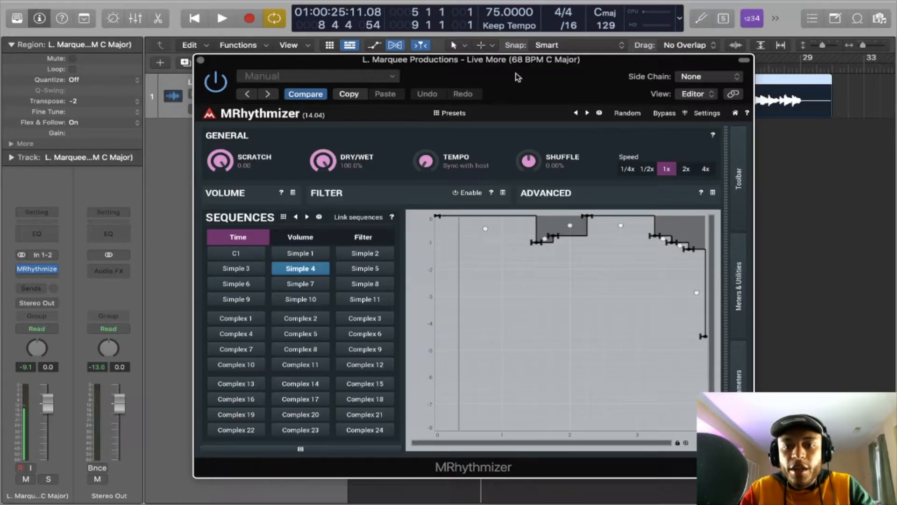
Bypass MRhythmizer and close its plug-in window
left_click_drag(518, 78, 521, 87)
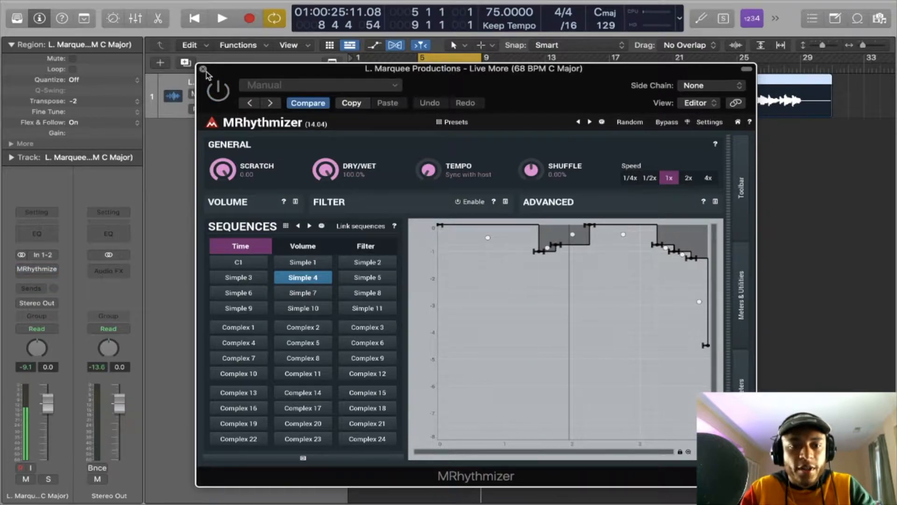
left_click(204, 70)
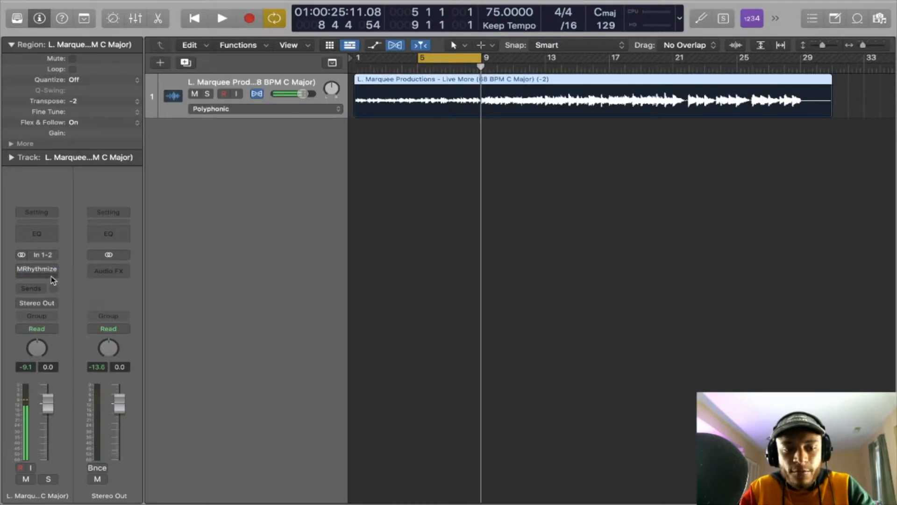
Insert a Chorus effect after MRhythmizer on the loop's track and set its Mix to 56%
left_click(52, 280)
mouse_move(140, 412)
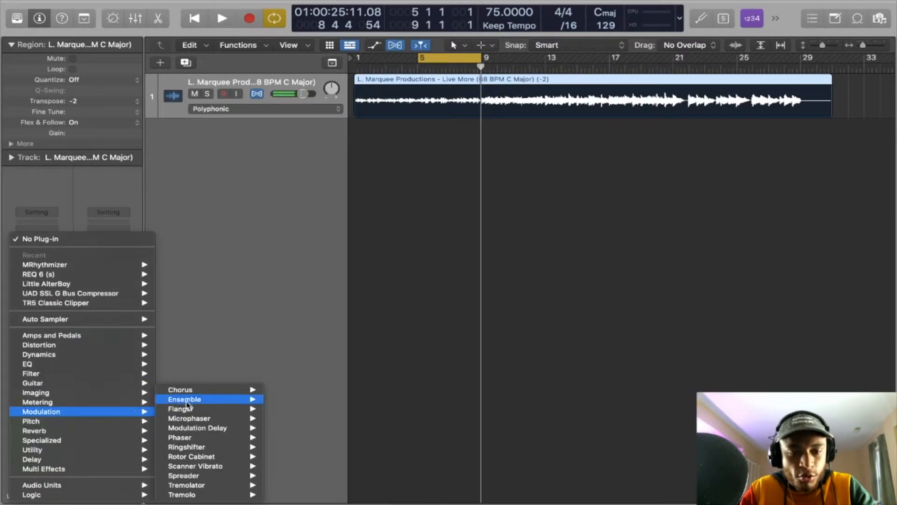
mouse_move(209, 392)
left_click(275, 391)
left_click_drag(480, 246, 476, 220)
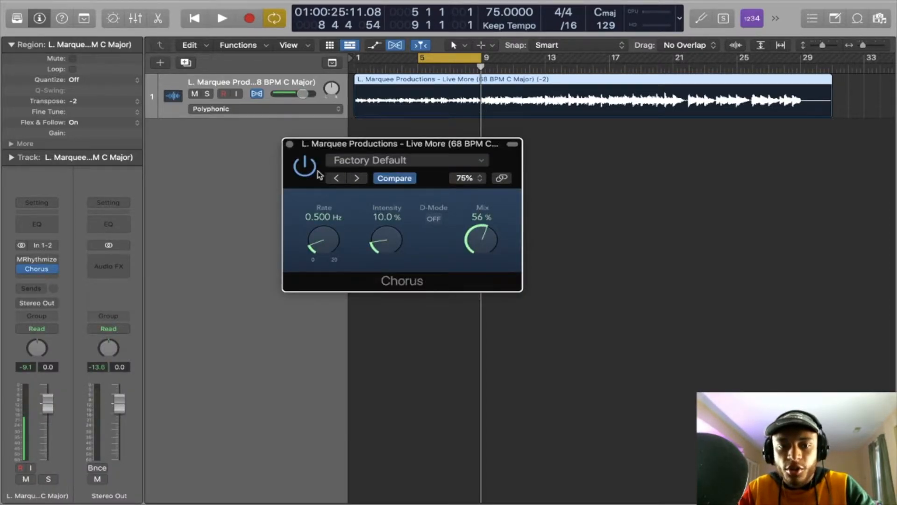
Audition the loop with the Chorus bypassed and re-enabled, set its Mix to 61%, and close the Chorus window
key("space")
key("super+f")
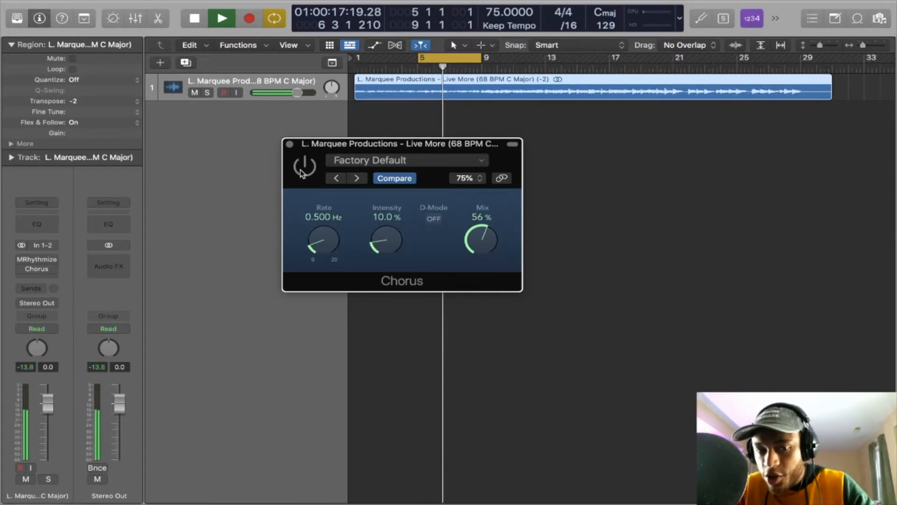
left_click(306, 167)
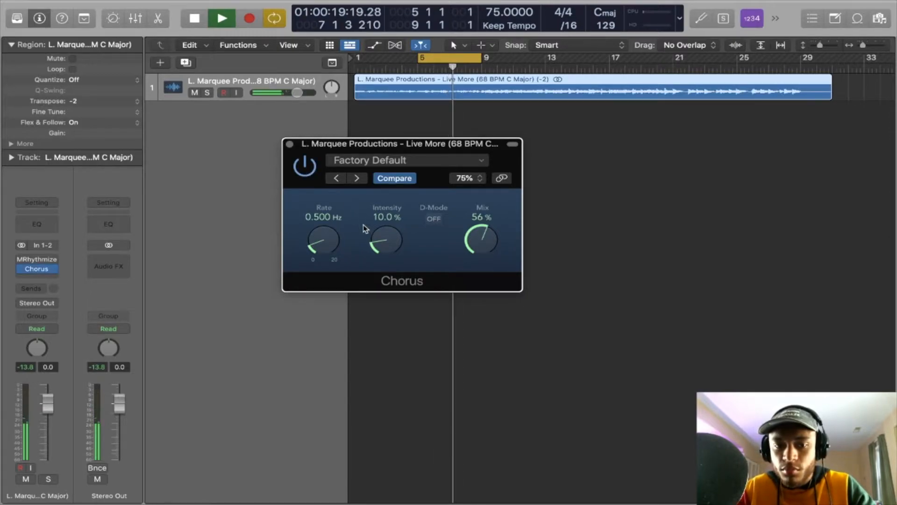
left_click_drag(493, 251, 499, 243)
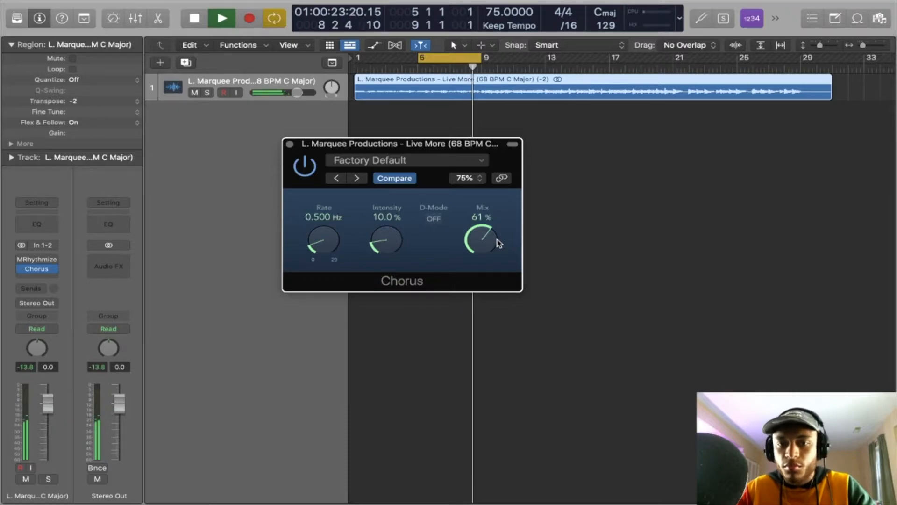
key("space")
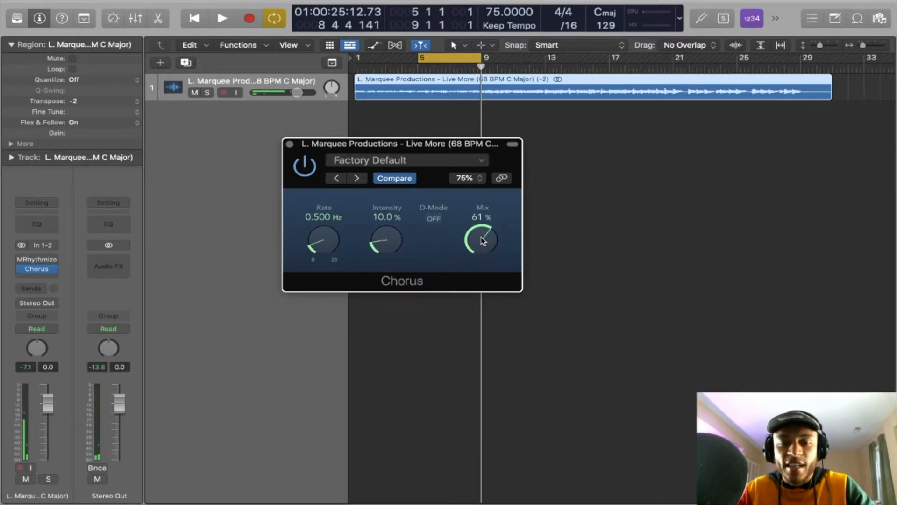
left_click(290, 144)
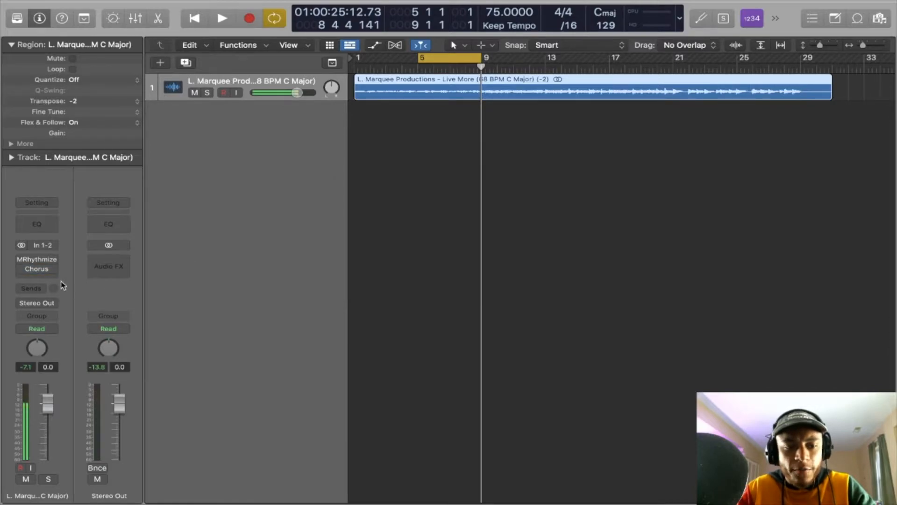
Insert XLN Audio's RC-20 Retro Color after the Chorus on the loop's track
left_click(45, 279)
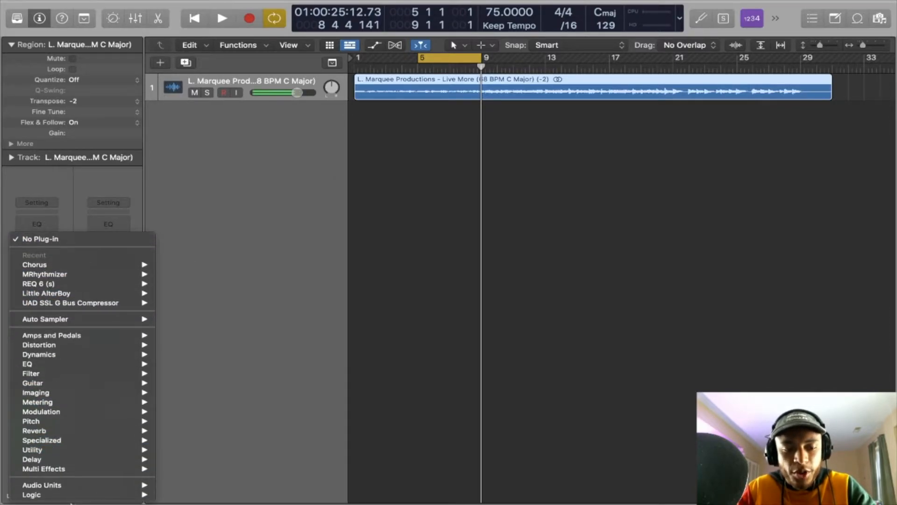
mouse_move(72, 490)
mouse_move(218, 496)
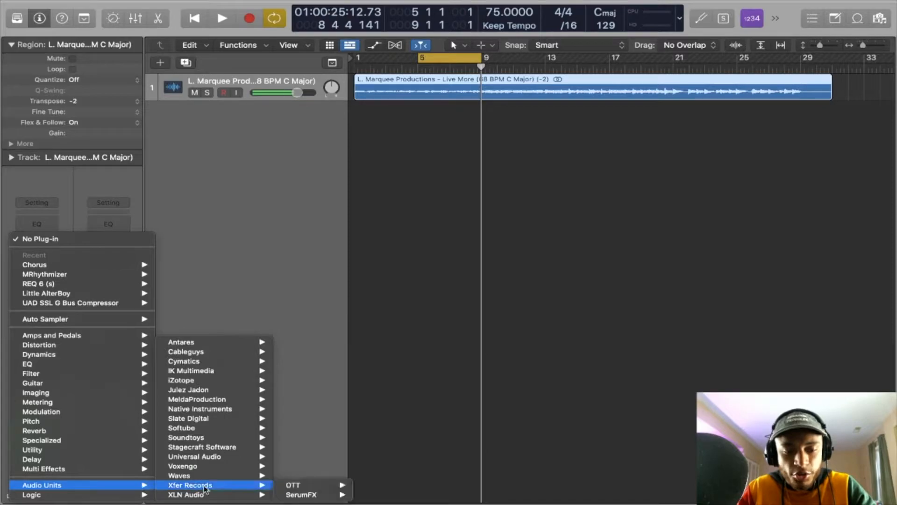
left_click(423, 485)
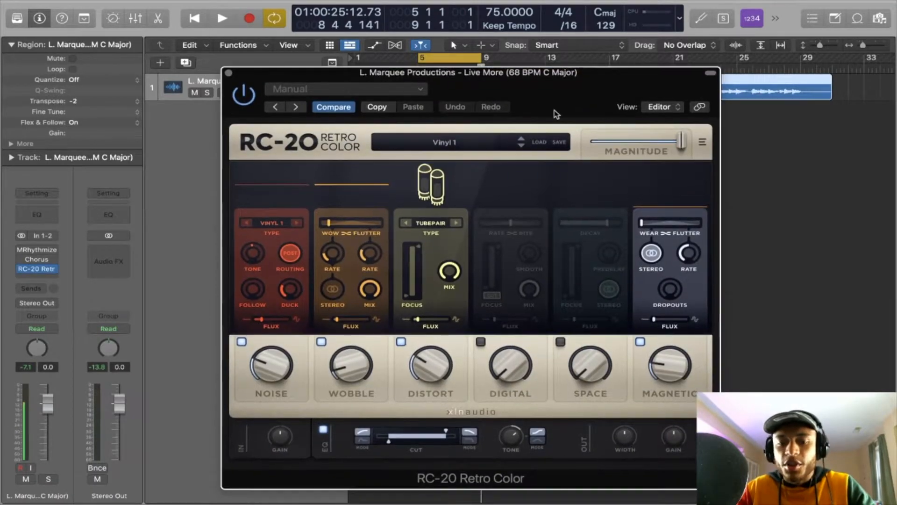
While the loop plays, lower RC-20's Noise amount, choose the Apollo noise type, and set its Tone to -4.3 dB
key("space")
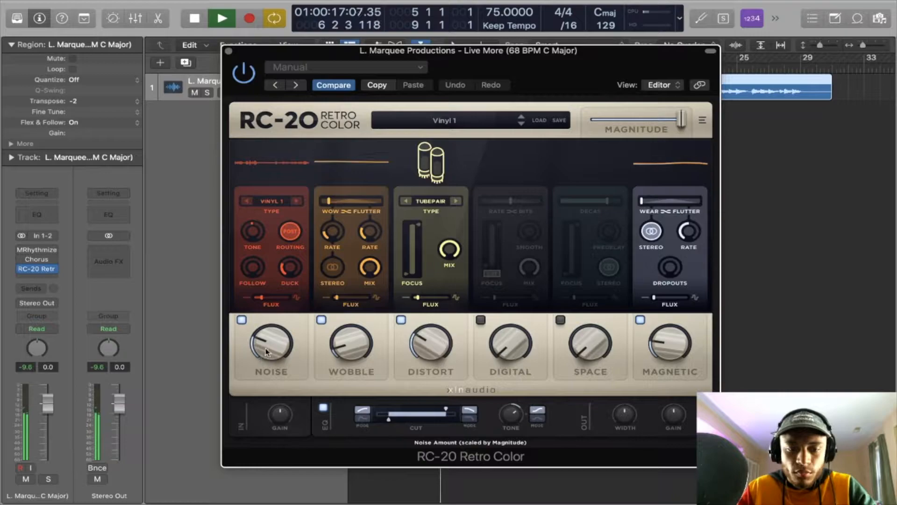
left_click_drag(269, 351, 268, 365)
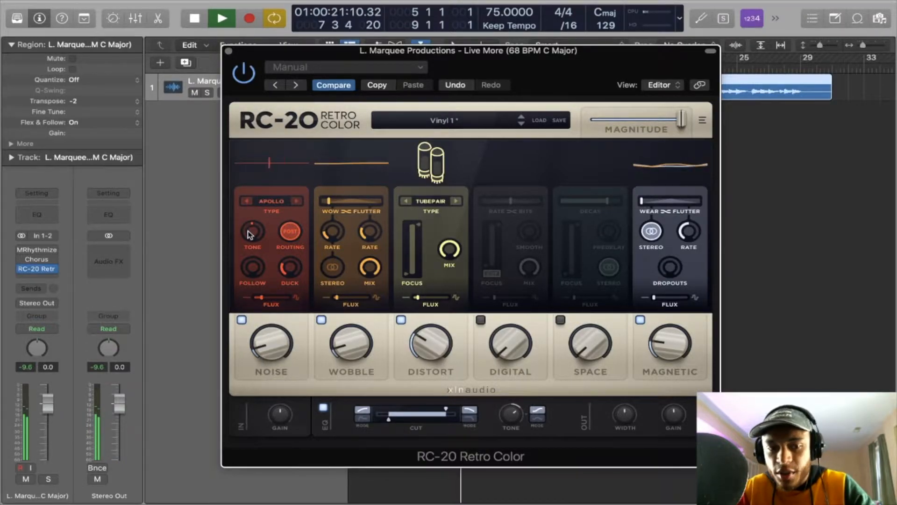
mouse_move(249, 233)
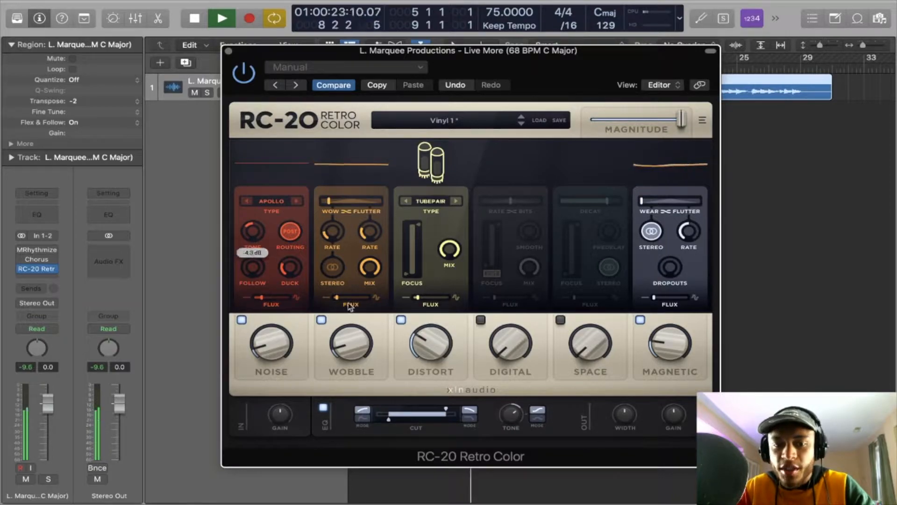
Set RC-20's wobble balance to Wow 100% and Flutter 11%, and raise the Wobble amount
mouse_move(360, 204)
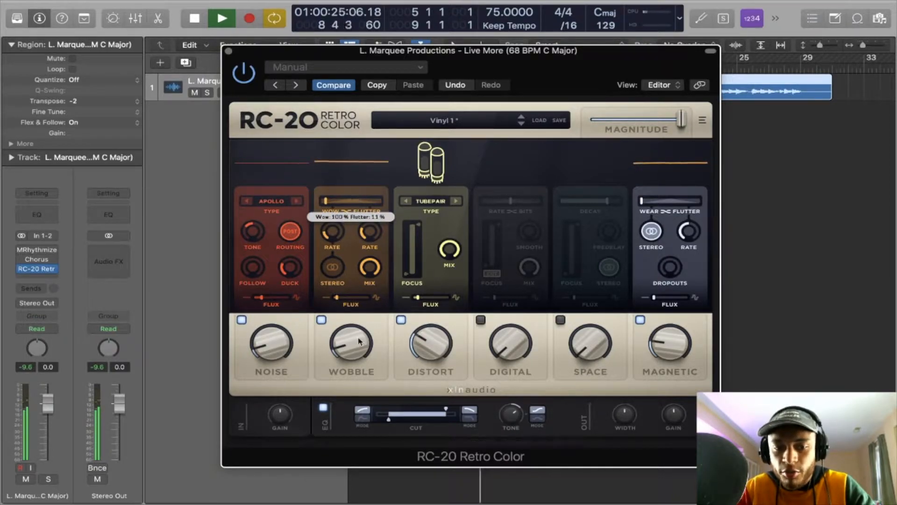
mouse_move(359, 346)
left_click_drag(355, 282, 358, 254)
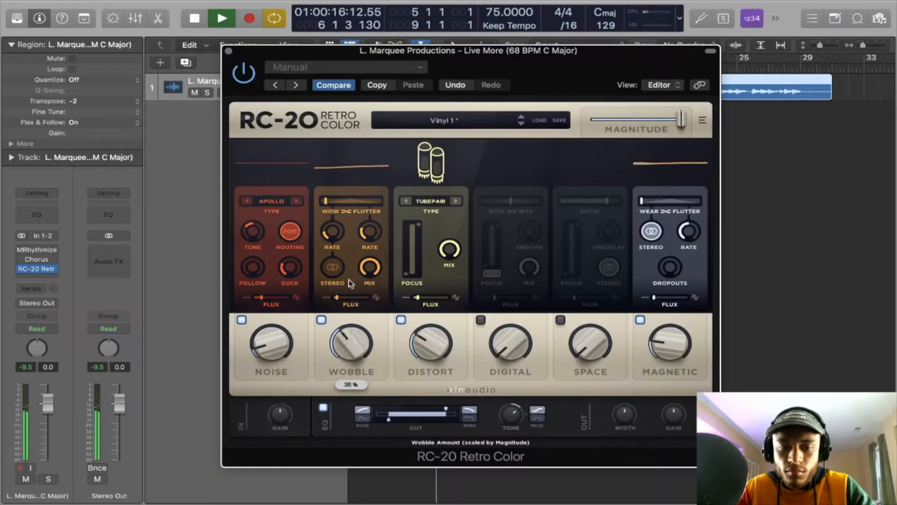
left_click_drag(349, 288, 349, 291)
Set RC-20's distortion type to Iron and Distort to 77%, fine-tune its EQ, and close the plug-in window
left_click(454, 201)
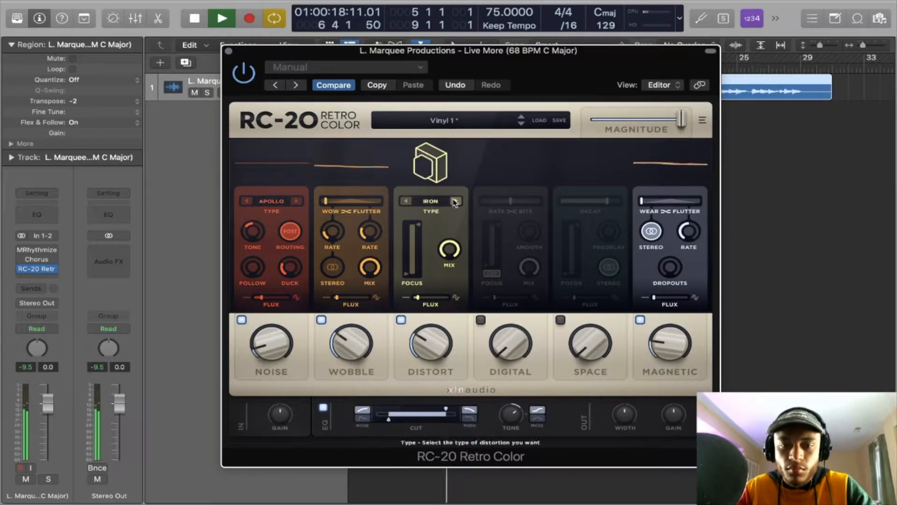
left_click_drag(431, 348, 425, 246)
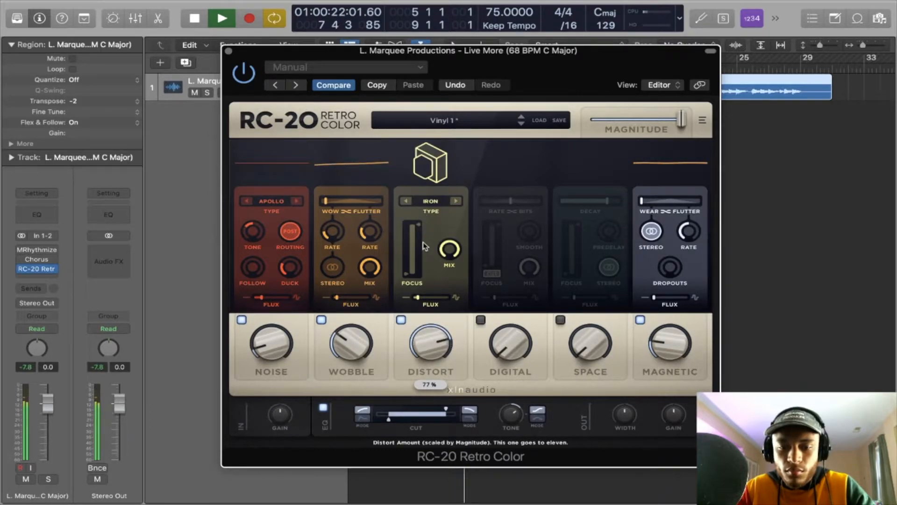
left_click_drag(506, 458, 446, 433)
key("space")
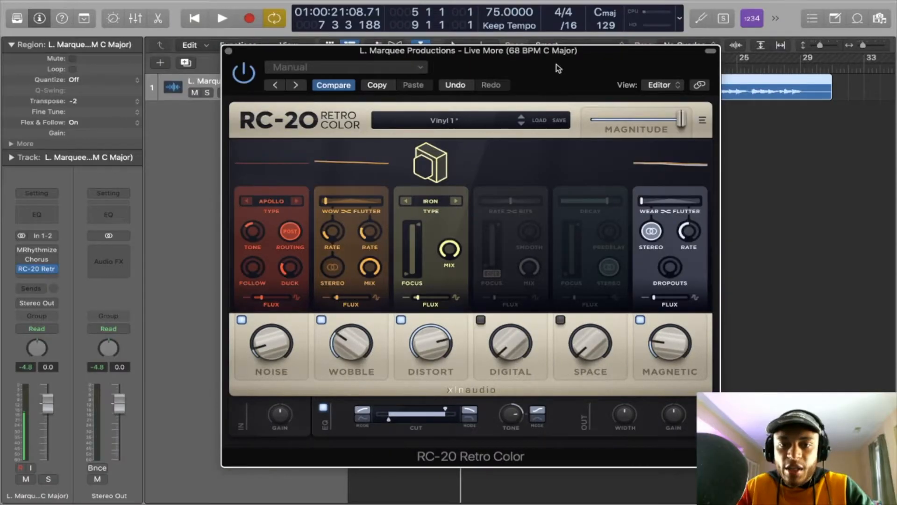
left_click_drag(556, 64, 549, 64)
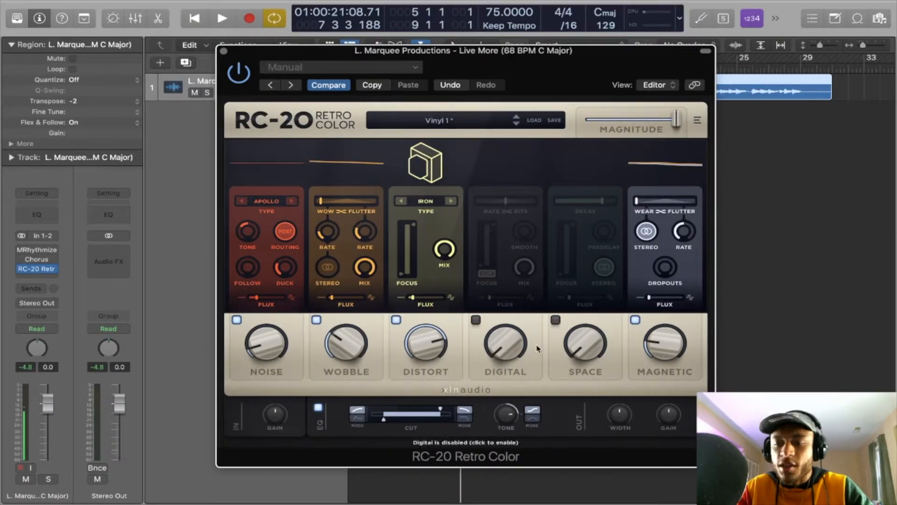
left_click(506, 345)
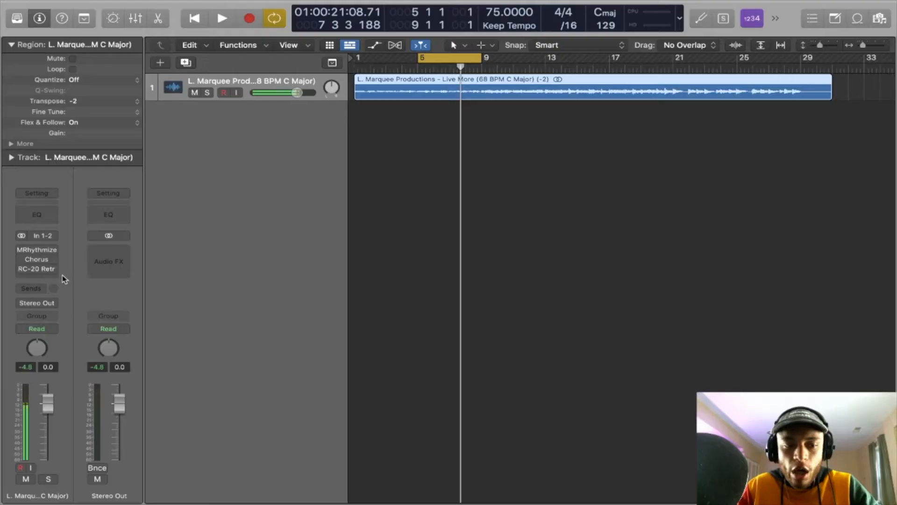
Insert a ChromaVerb reverb after RC-20 Retro Color on the loop's track
left_click(46, 278)
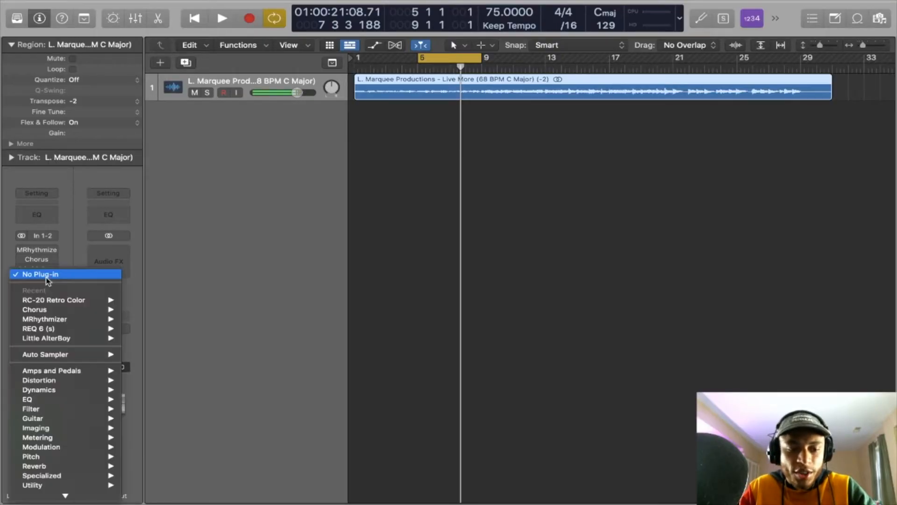
mouse_move(51, 465)
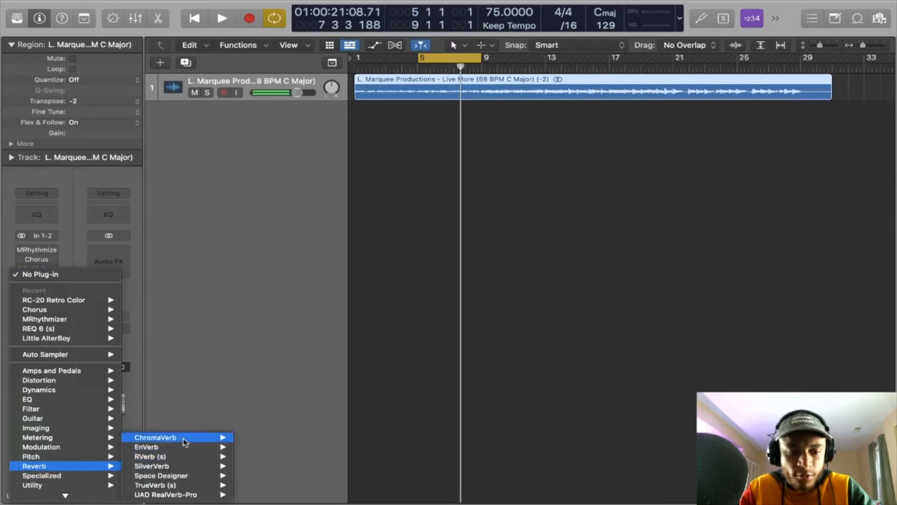
mouse_move(184, 439)
left_click(260, 435)
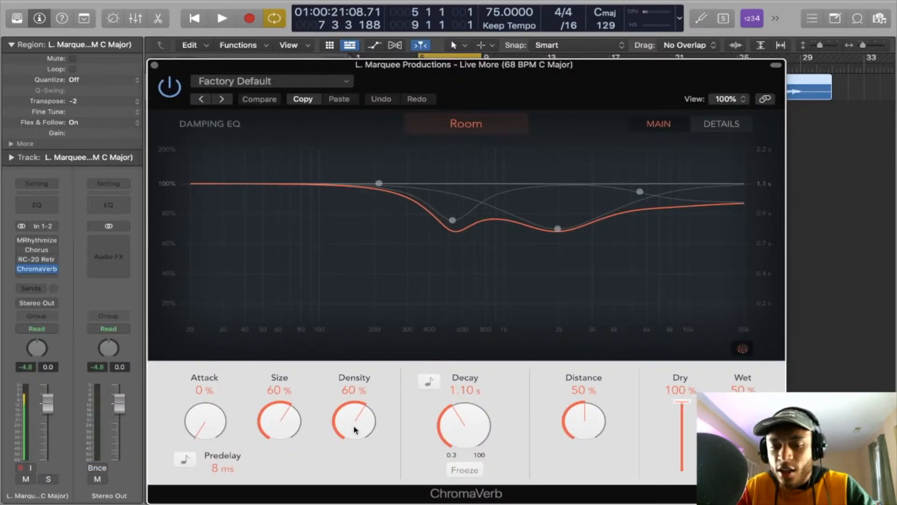
Load ChromaVerb's Large Ambience preset and set Dry to 53% and Wet to 62% while the loop plays
left_click(222, 99)
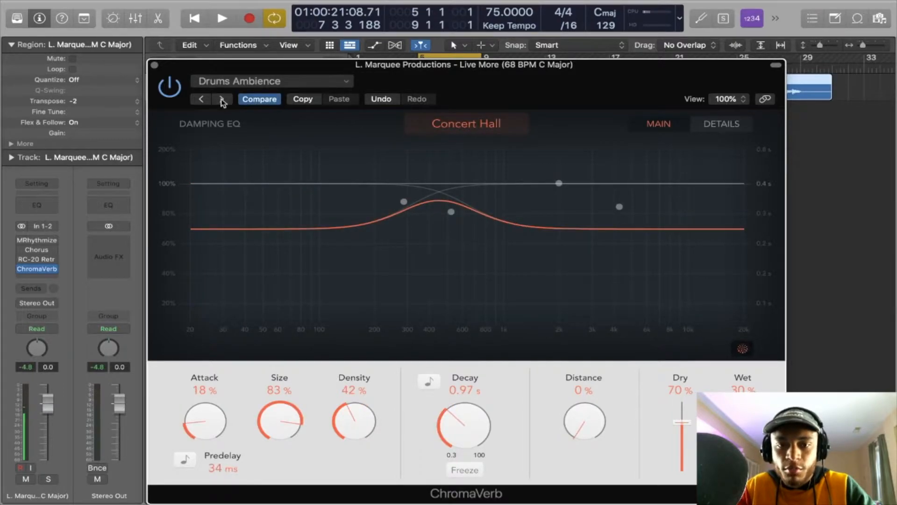
left_click(222, 99)
key("space")
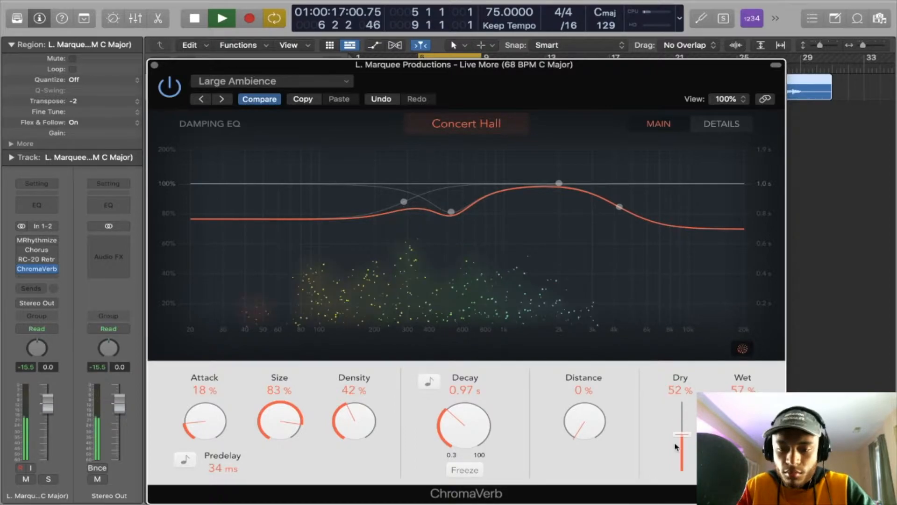
left_click_drag(677, 442, 676, 440)
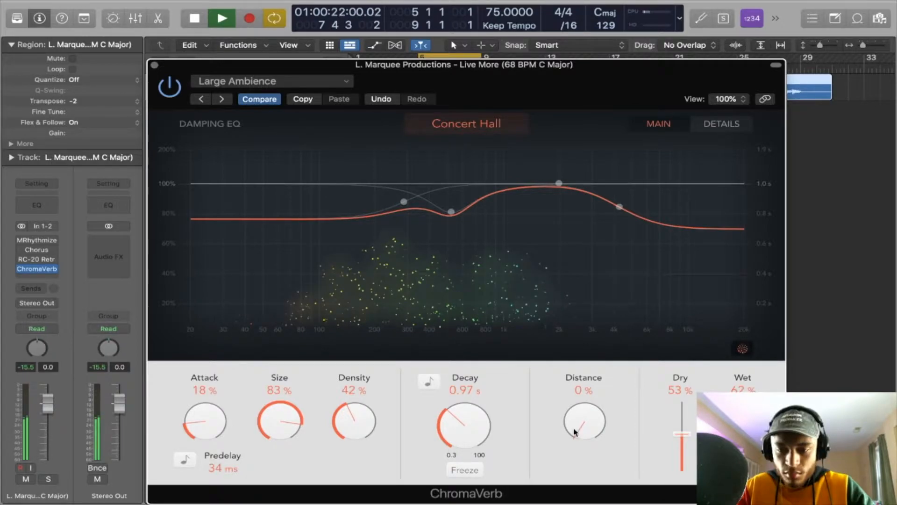
Set ChromaVerb's Distance to 21%, audition the loop, bypass the reverb and close its window
left_click_drag(575, 432, 574, 386)
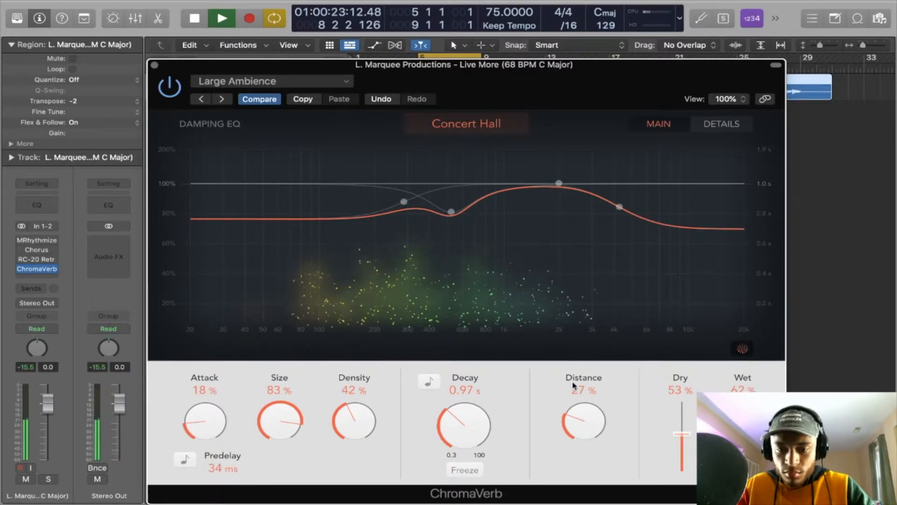
left_click_drag(574, 385, 613, 400)
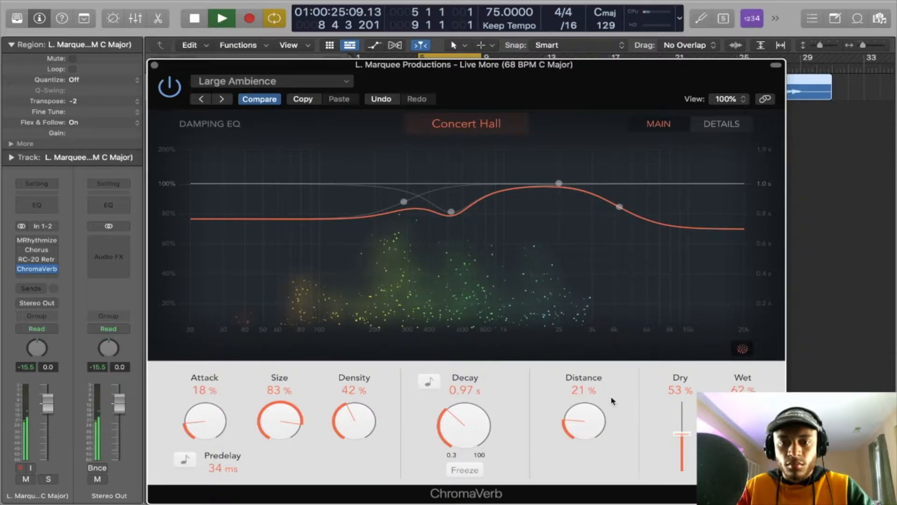
key("space")
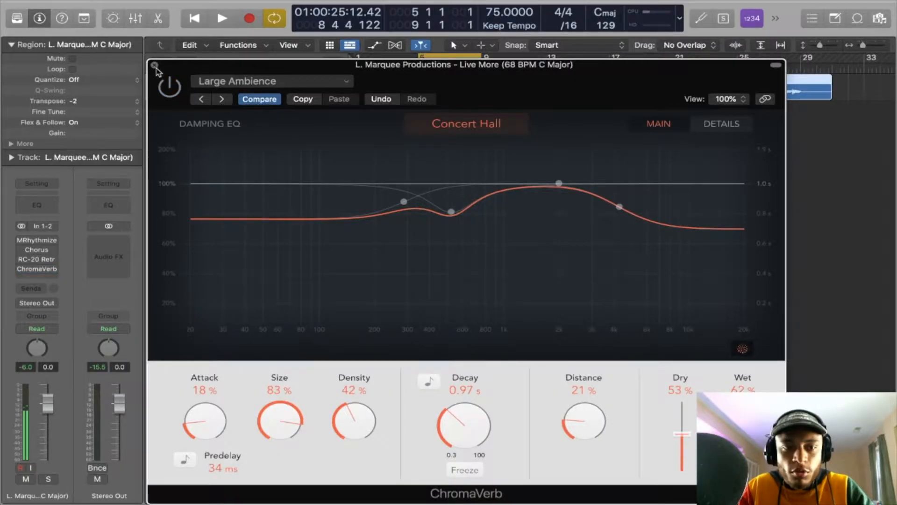
left_click(154, 65)
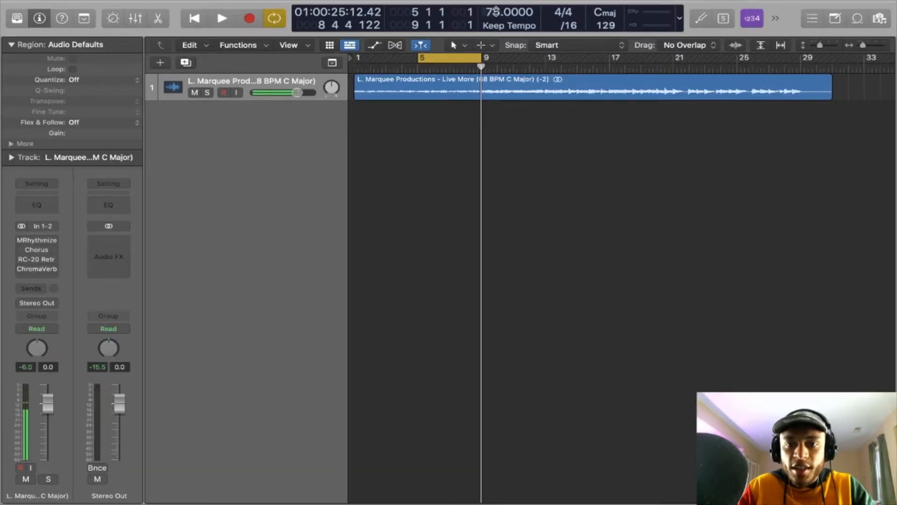
Set the project tempo to 68 BPM and mute the loop's audio track
left_click_drag(496, 11, 536, 141)
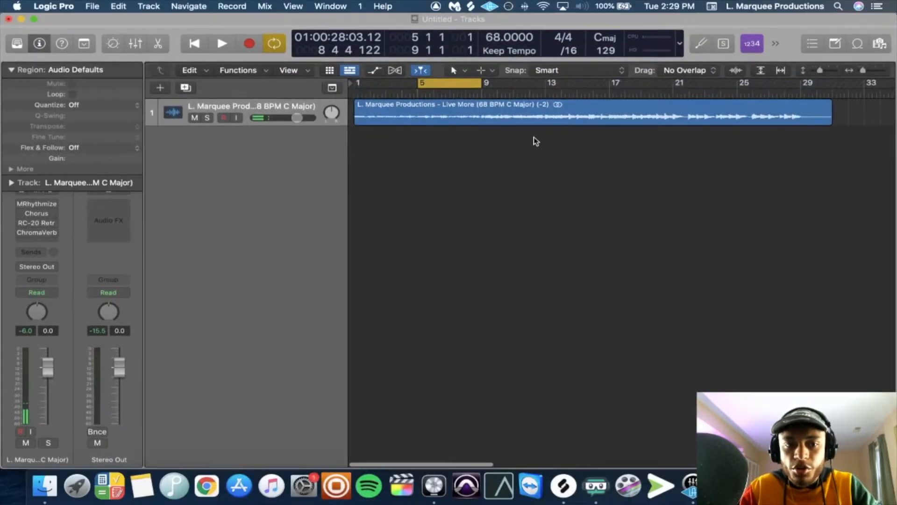
left_click(198, 93)
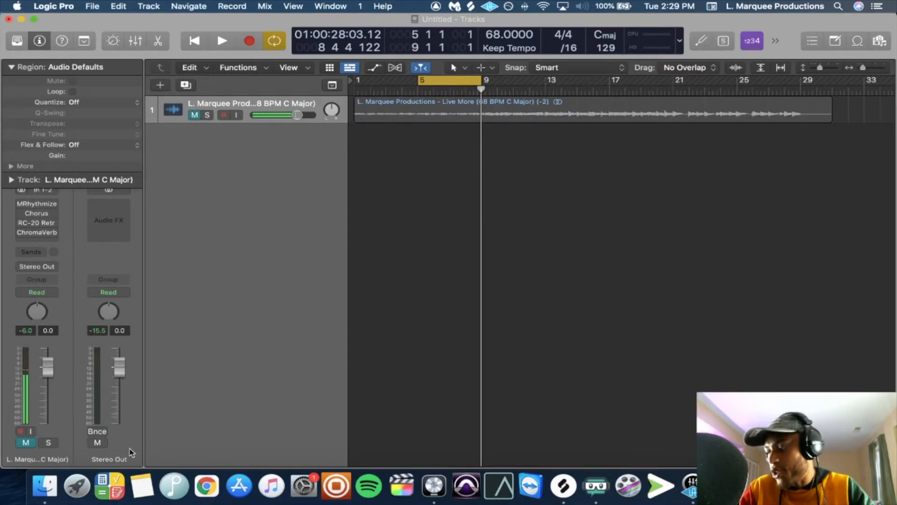
Switch to Finder and bring the original loop WAV into the project as a new Quick Sampler track in Slice mode
left_click(45, 486)
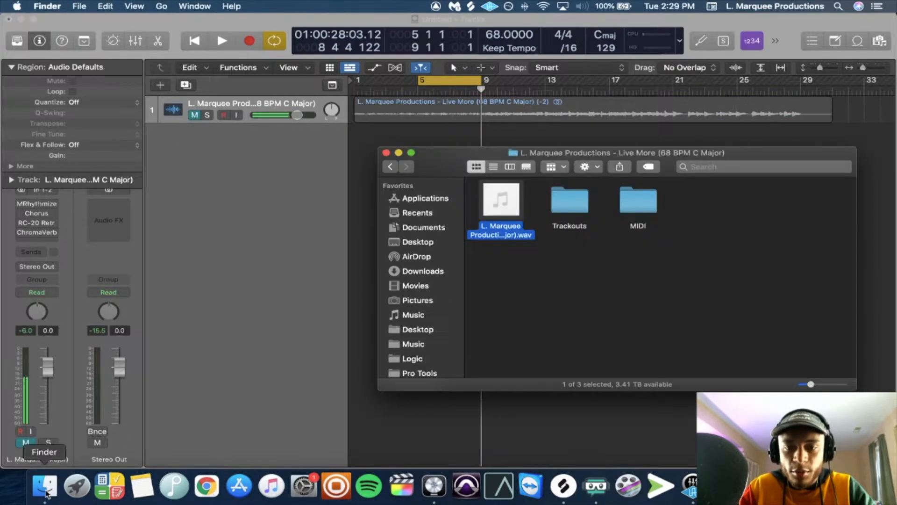
mouse_move(512, 209)
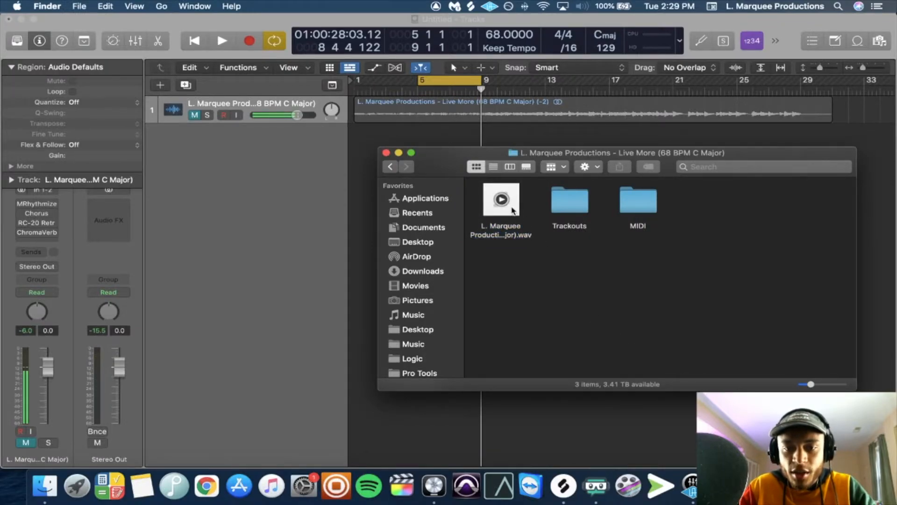
left_click_drag(512, 209, 266, 168)
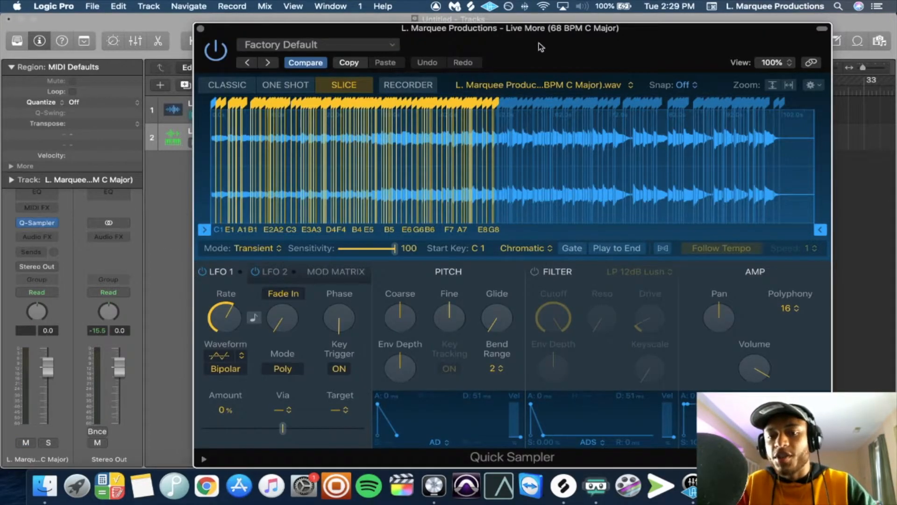
left_click_drag(540, 47, 531, 46)
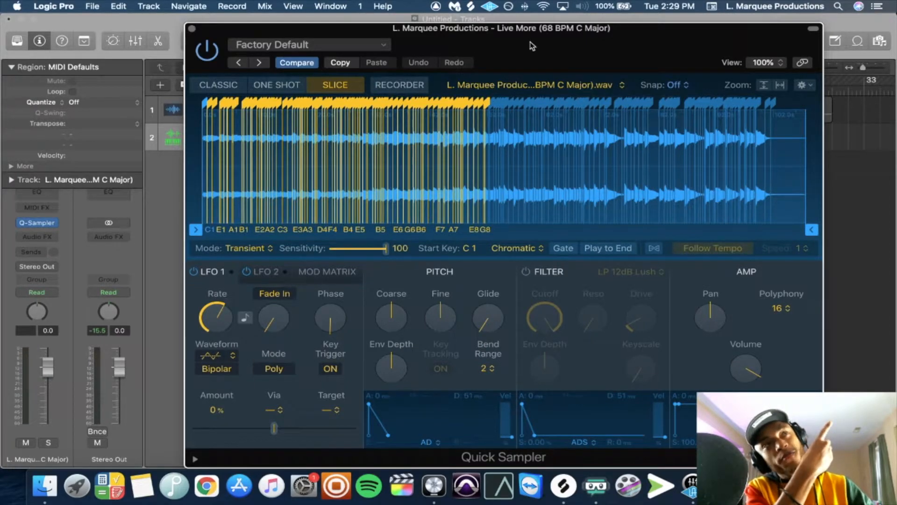
left_click_drag(532, 46, 517, 46)
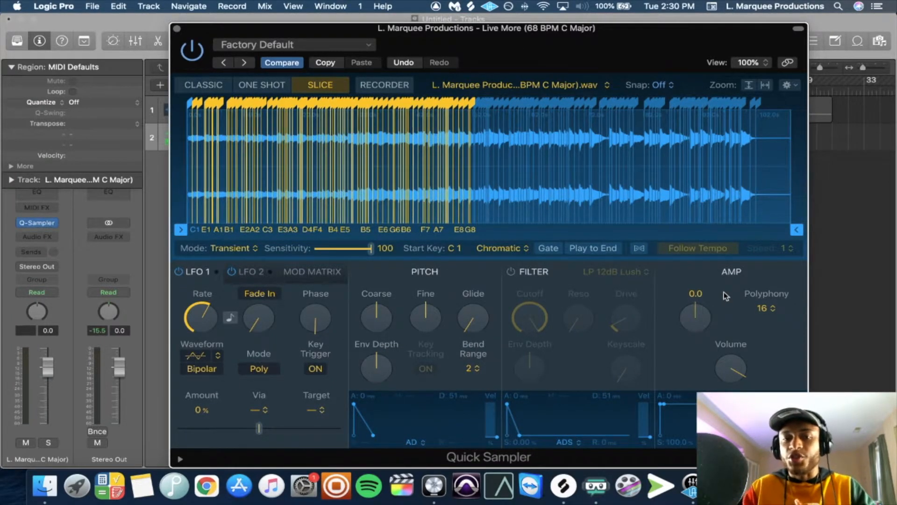
Inspect the sliced waveform in Quick Sampler and set the polyphony to Mono
scroll(254, 178, "up", 5)
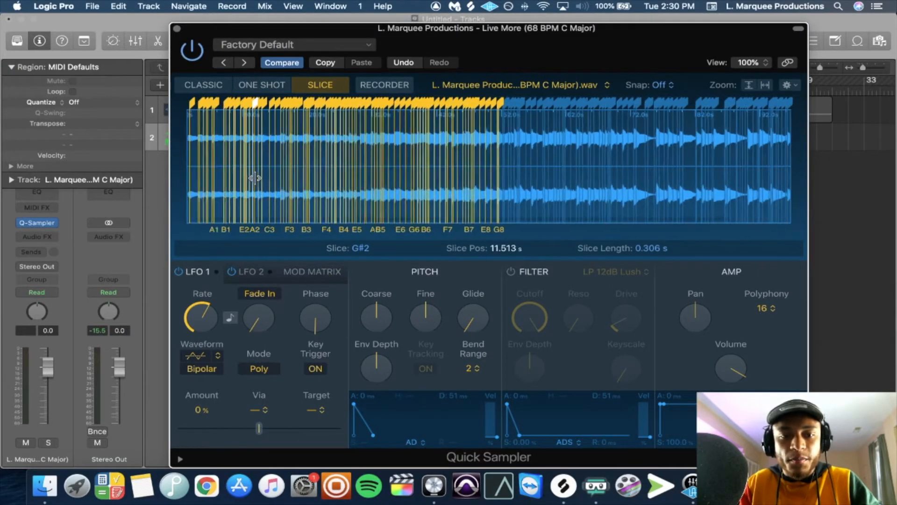
scroll(255, 178, "down", 5)
scroll(255, 178, "down", 2)
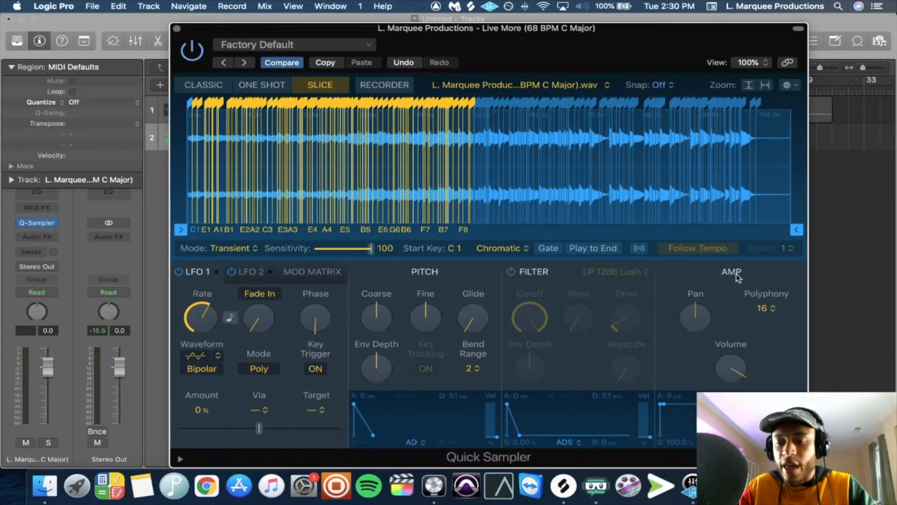
left_click(766, 308)
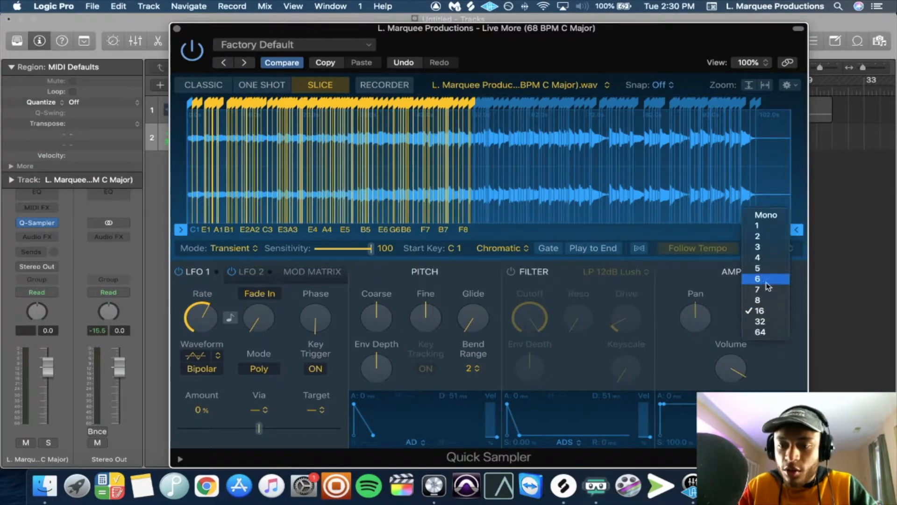
left_click(766, 215)
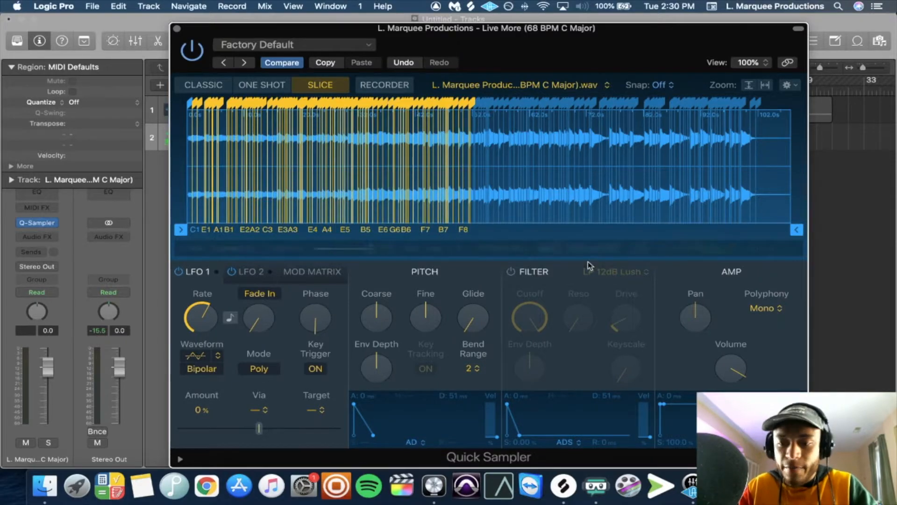
Switch Quick Sampler's polyphony to 16 to compare how the slices play, and return it to Mono
left_click(764, 309)
left_click(758, 381)
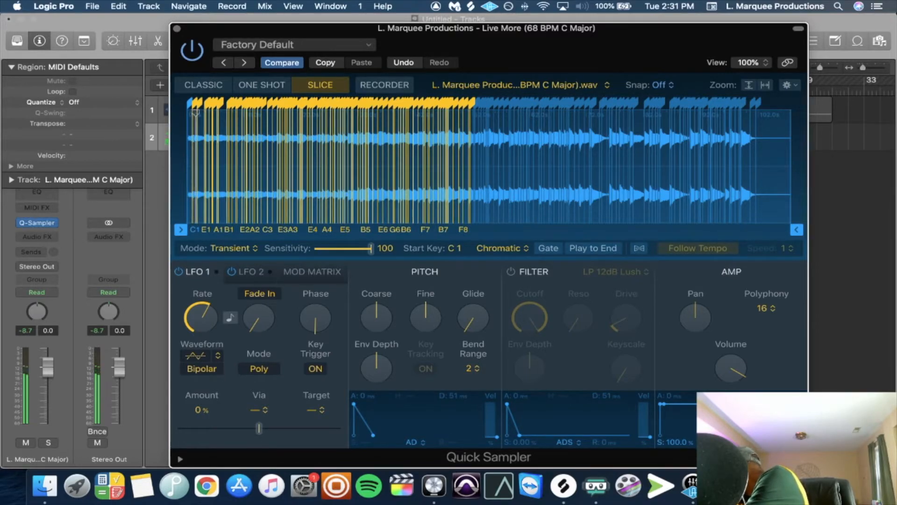
left_click(766, 310)
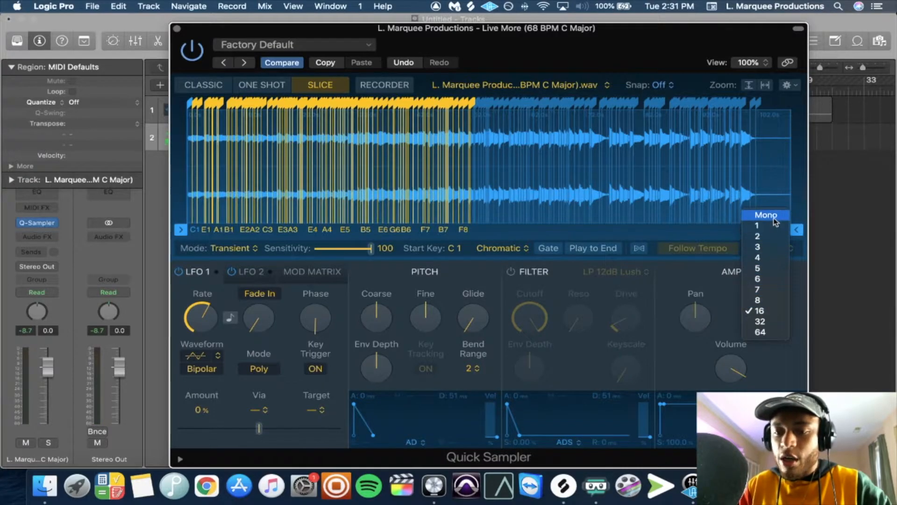
left_click(773, 217)
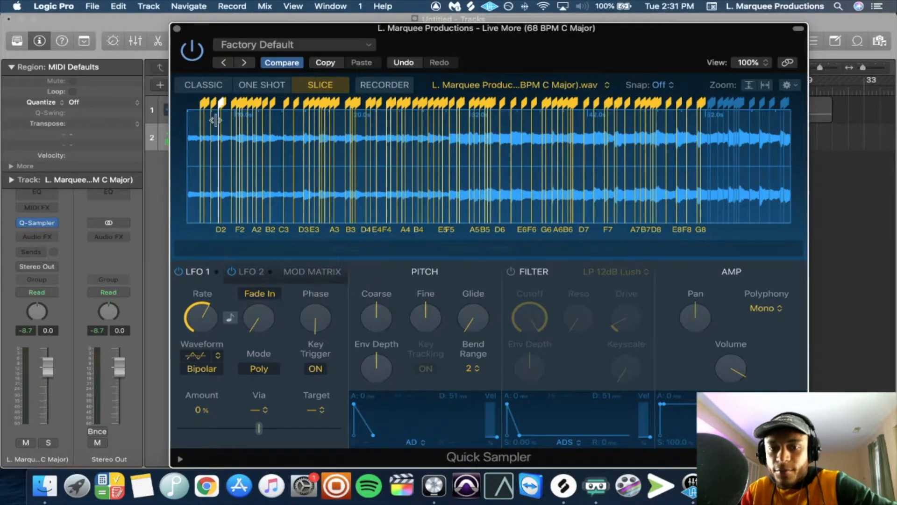
Try moving the C2 slice marker earlier to 7.749 s and undo the change
scroll(209, 131, "up", 3)
scroll(209, 131, "up", 3)
mouse_move(212, 113)
left_mouse_down()
mouse_move(226, 114)
mouse_move(211, 114)
left_mouse_up()
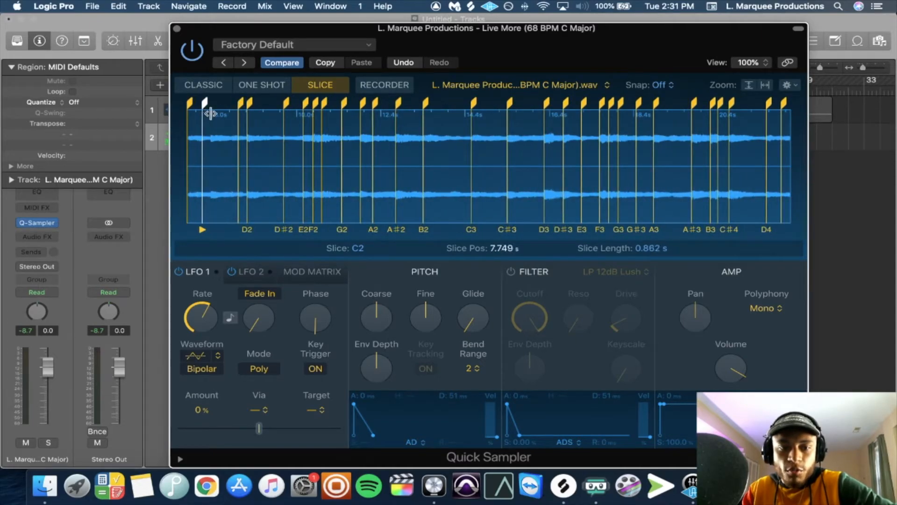
key("super+z")
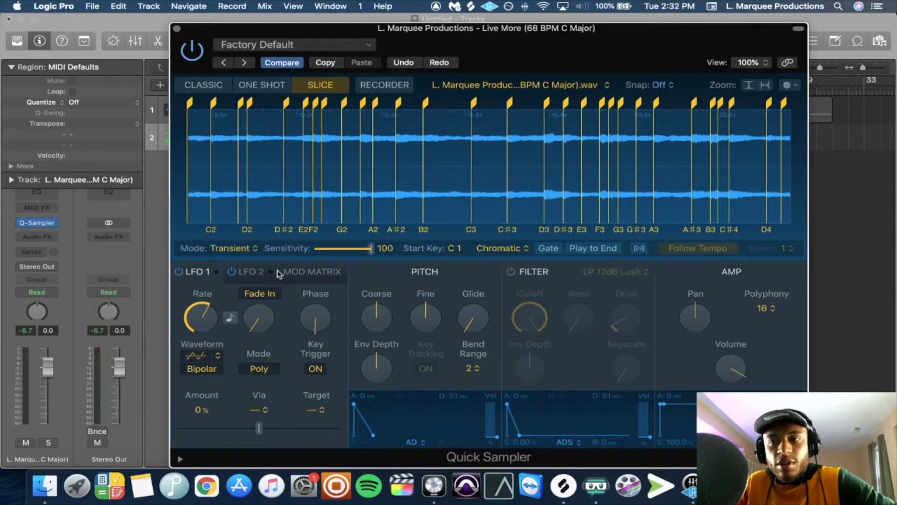
Set Quick Sampler's slicing mode to Beat Divisions with a division of 1
left_click(239, 248)
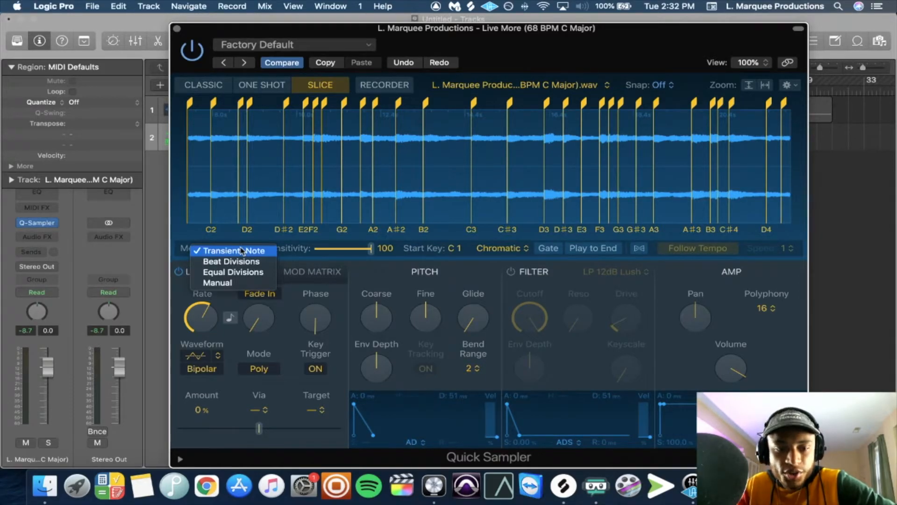
left_click(248, 261)
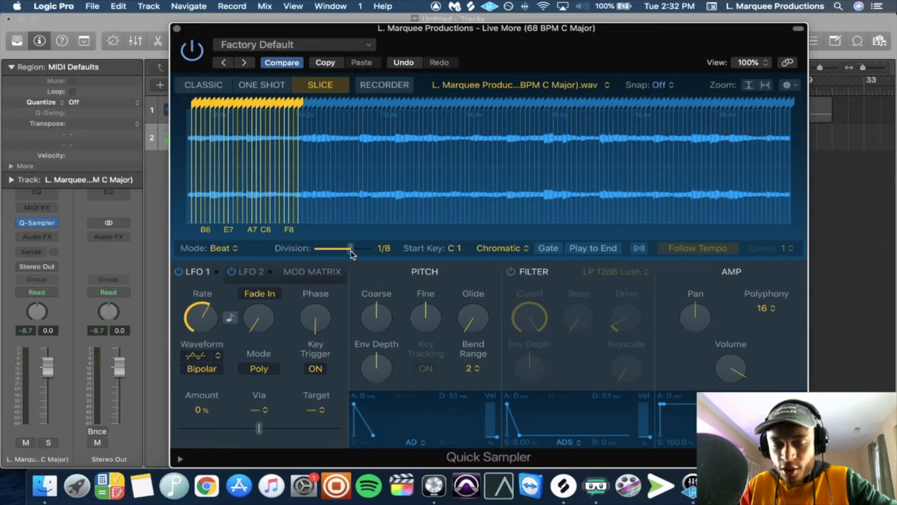
left_click_drag(351, 253, 330, 256)
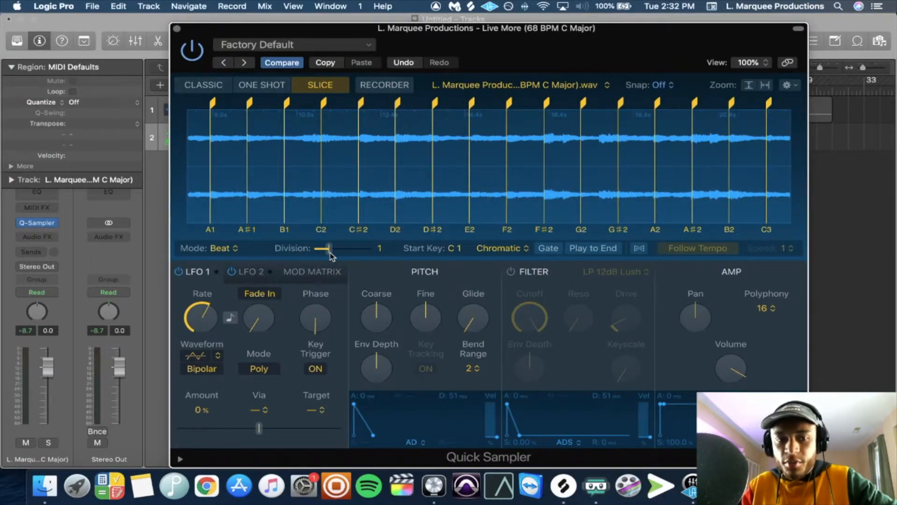
scroll(233, 165, "down", 10)
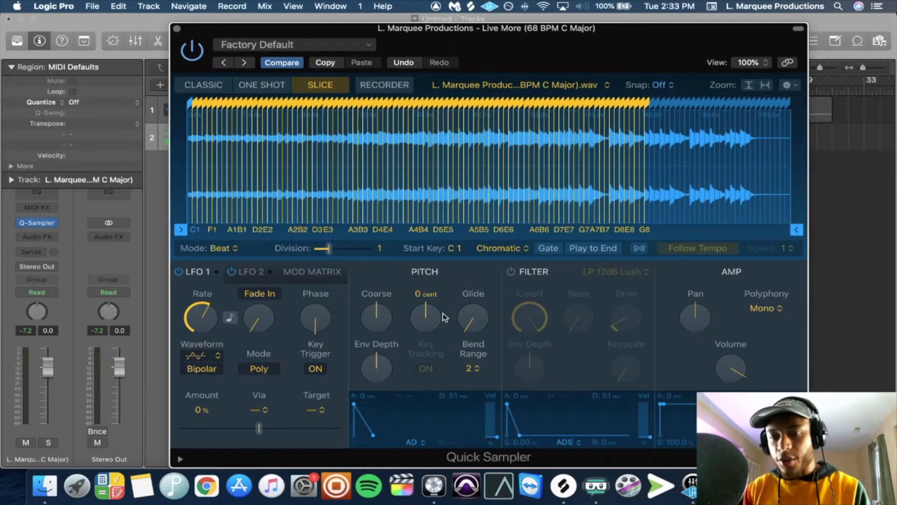
Turn on the metronome click and audition the beat slices along with it
left_click_drag(550, 54, 549, 54)
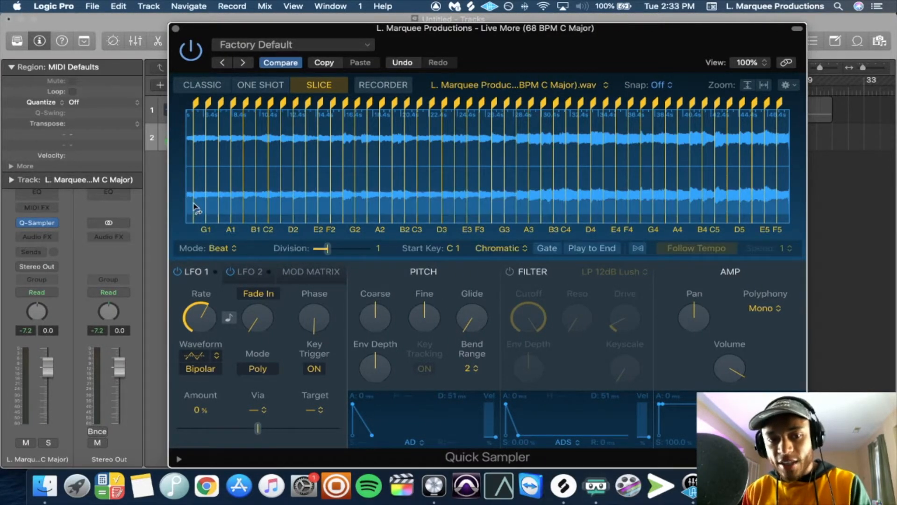
key("k")
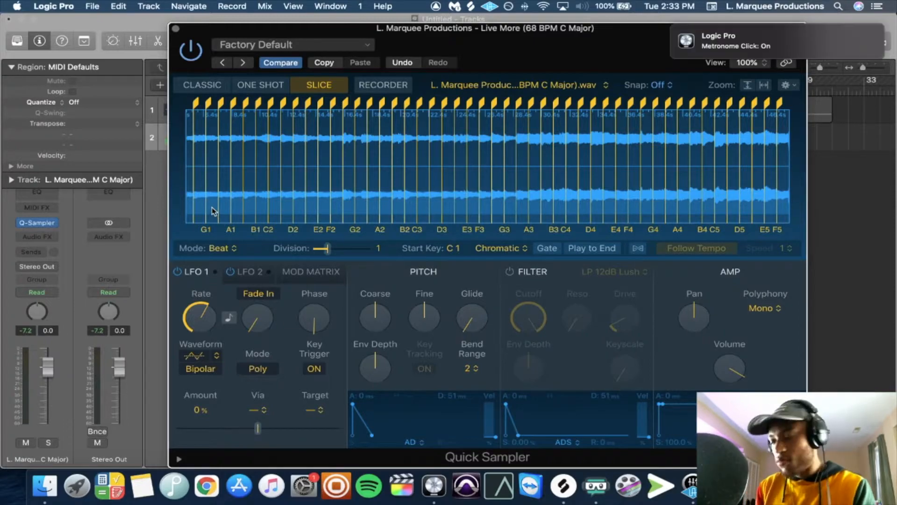
key("space")
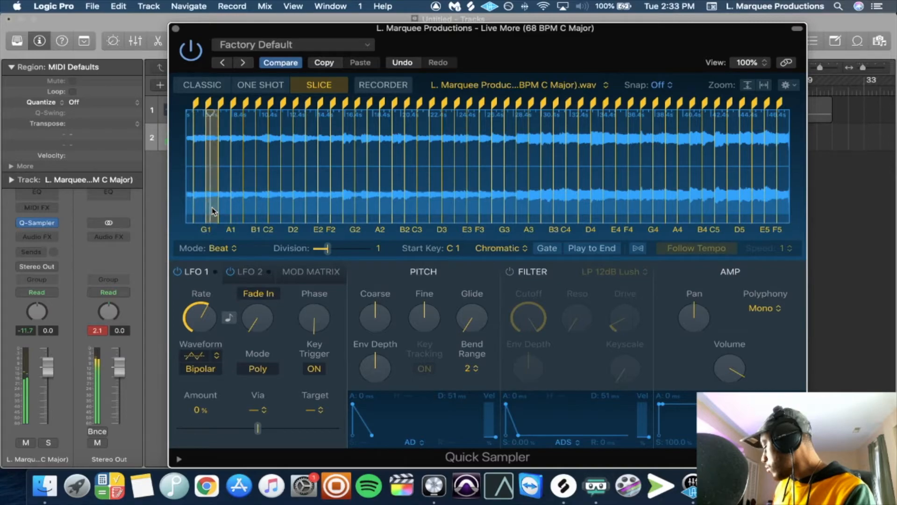
key("k")
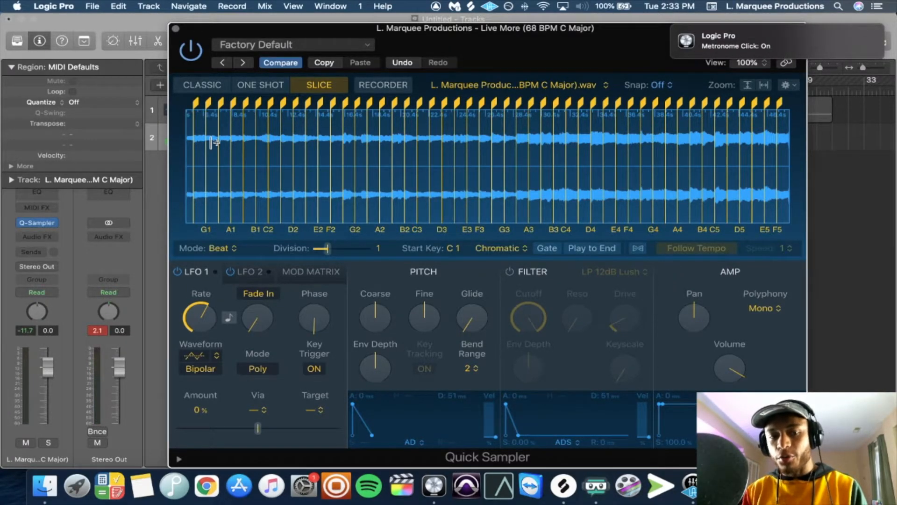
Add an extra slice marker at 9.928 s between the beat slices and try a Glide of 186 ms
scroll(214, 143, "up", 5)
left_click(238, 103)
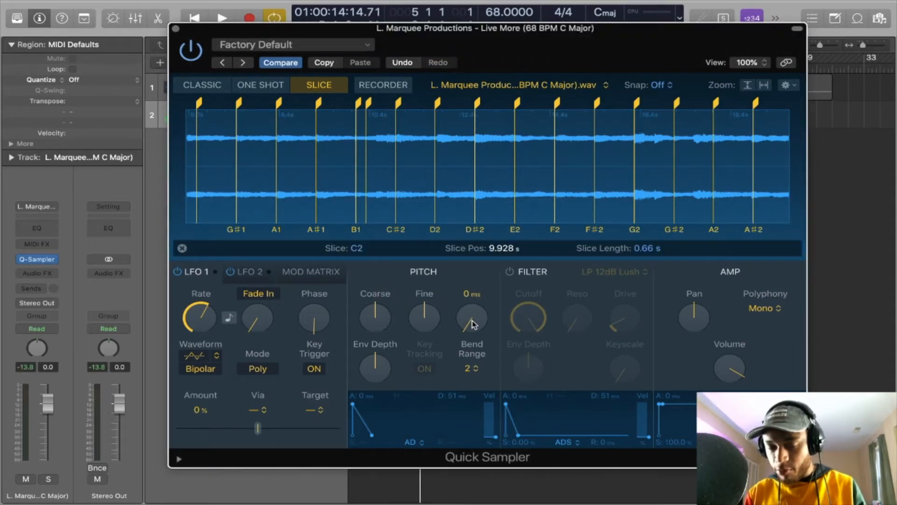
left_click_drag(477, 328, 474, 284)
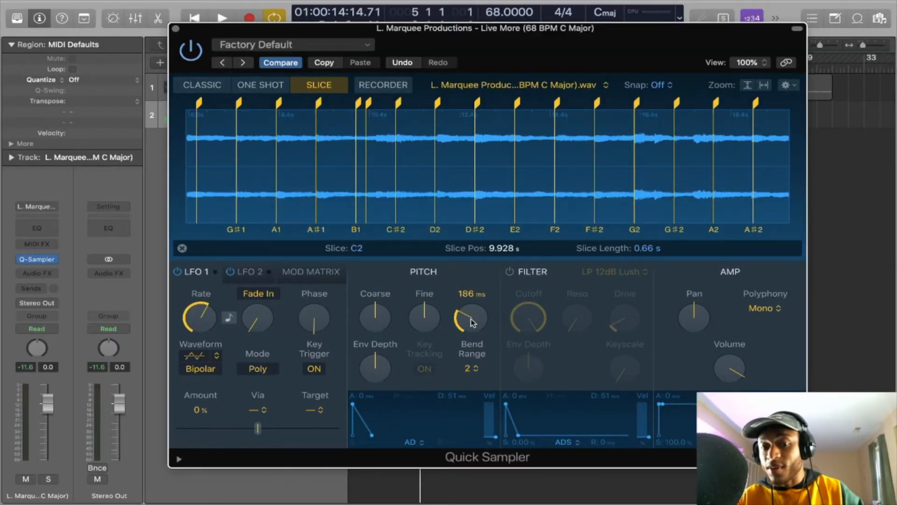
Record about two bars of slice playing from bar 5 on the Quick Sampler track with the metronome on, and close the sampler window
left_click_drag(559, 56, 531, 152)
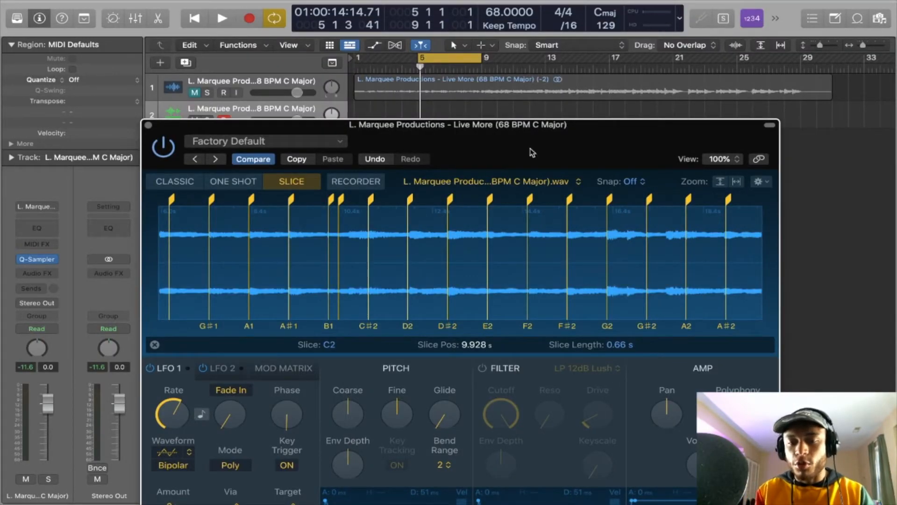
key("k")
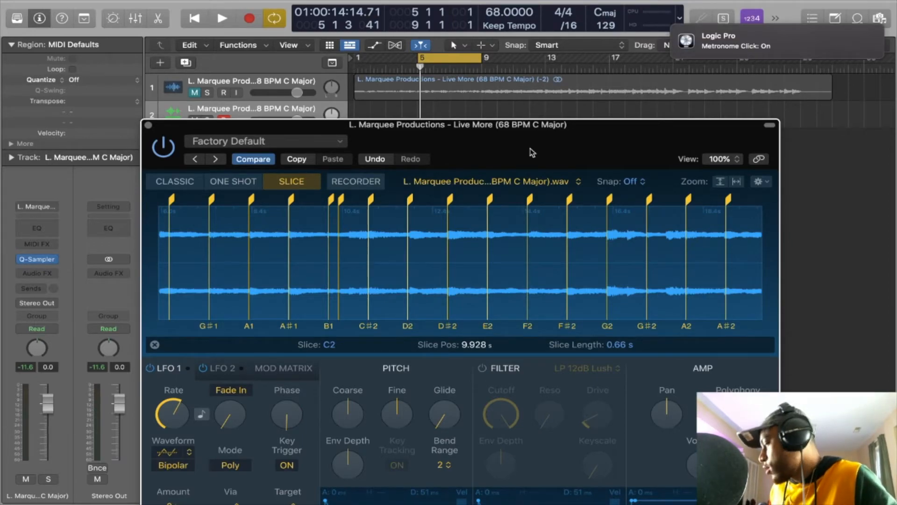
key("space")
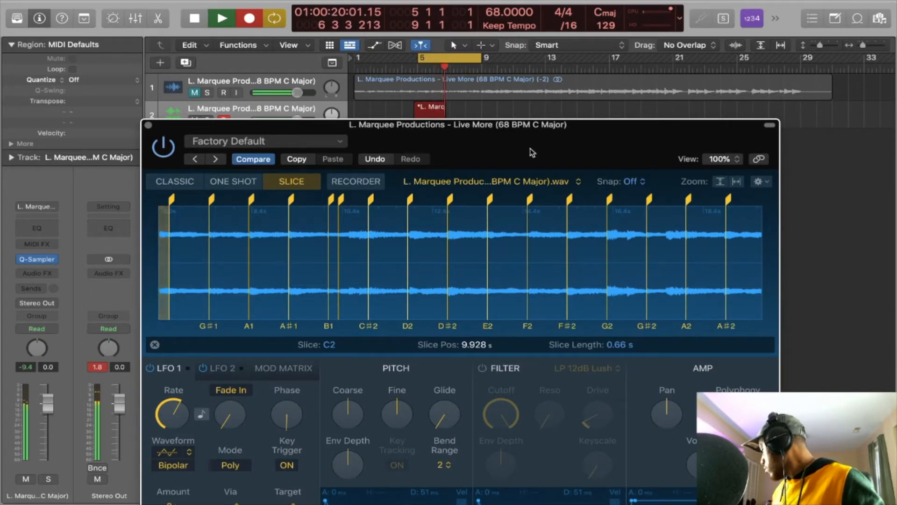
key("space")
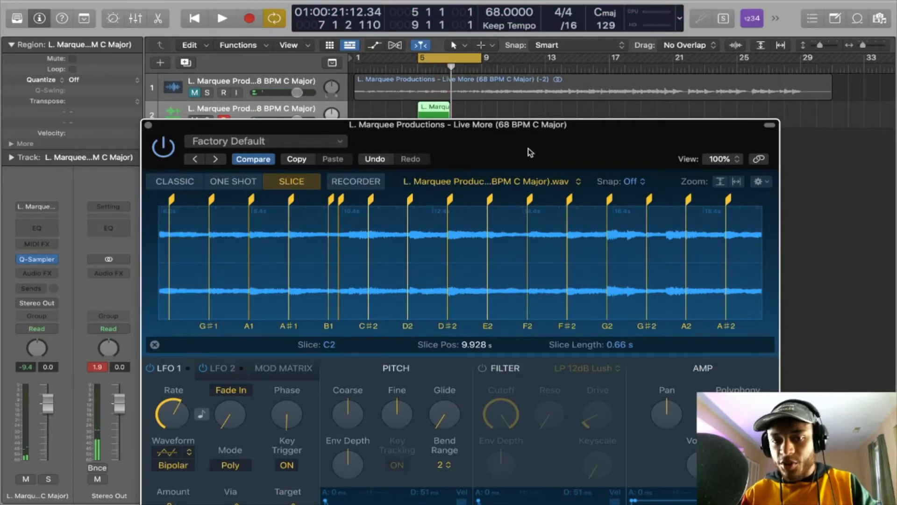
left_click_drag(482, 140, 494, 104)
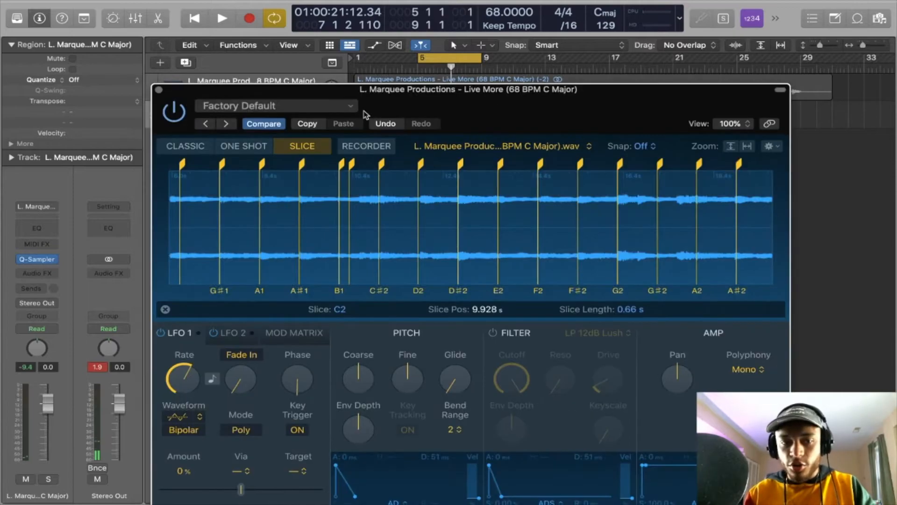
left_click(160, 89)
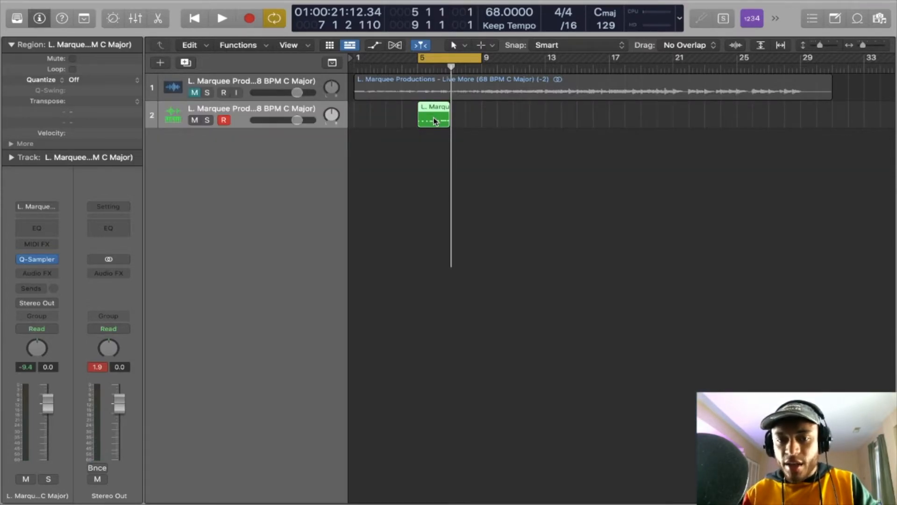
Nudge the first C1 note of the recorded region slightly later in the Piano Roll, select all its notes and close the editor
double_click(433, 121)
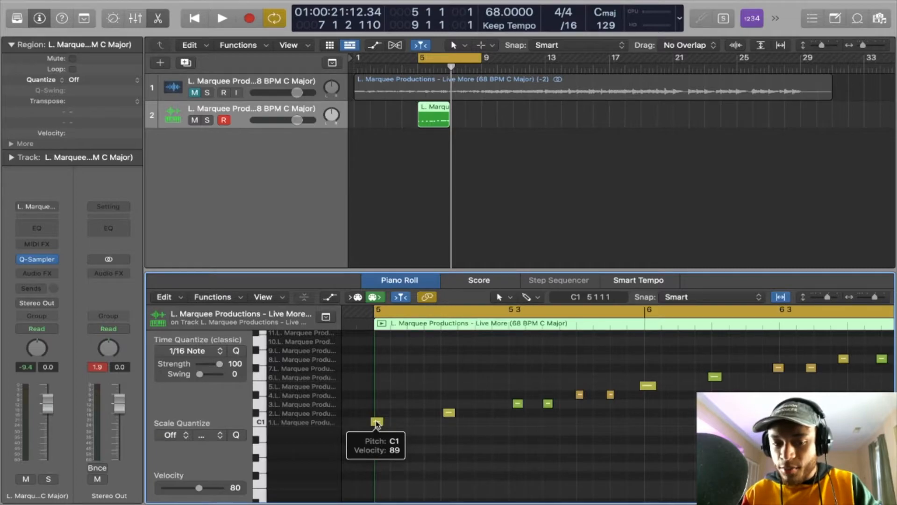
mouse_move(377, 423)
left_mouse_down()
mouse_move(384, 423)
mouse_move(384, 407)
mouse_move(377, 426)
mouse_move(385, 423)
left_mouse_up()
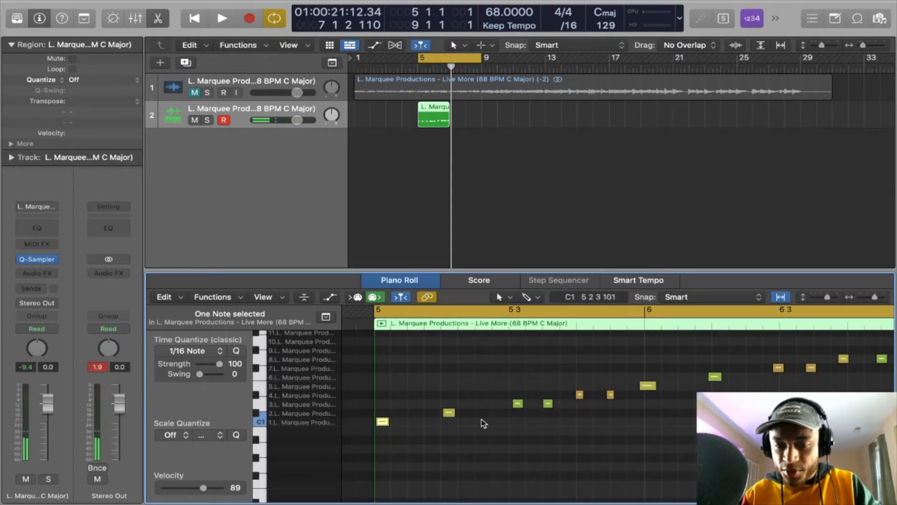
left_click(497, 430)
key("super+a")
key("a")
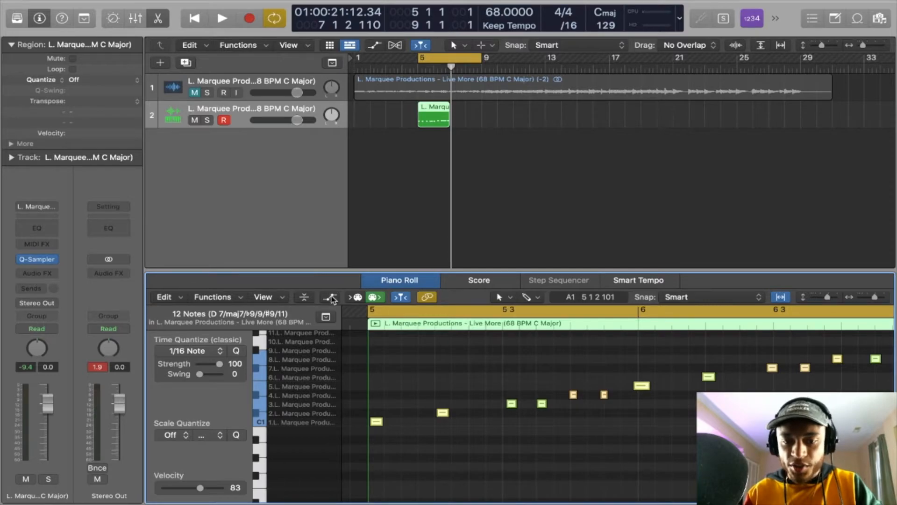
left_click_drag(487, 448, 485, 371)
key("e")
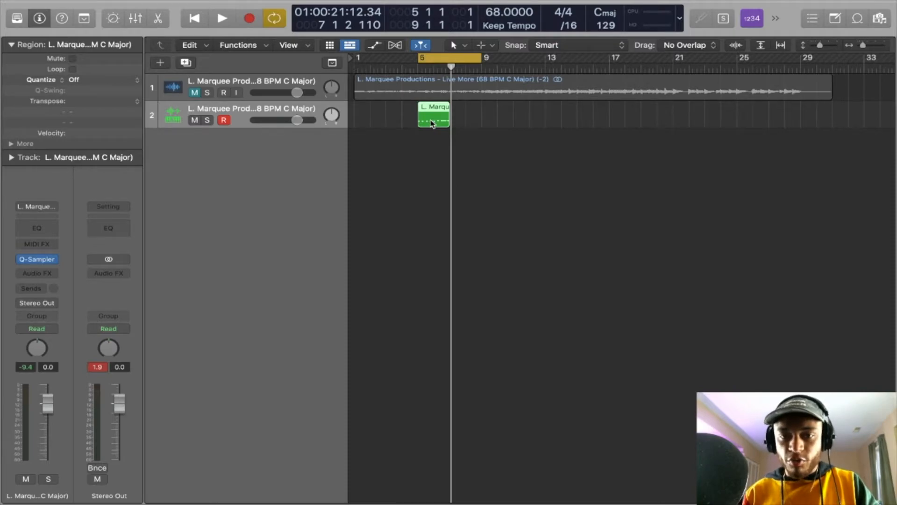
Bounce the recorded slice region in place to a new track, leaving the source, bypassing effect plug-ins and including the audio tail
right_click(430, 122)
left_click(448, 125)
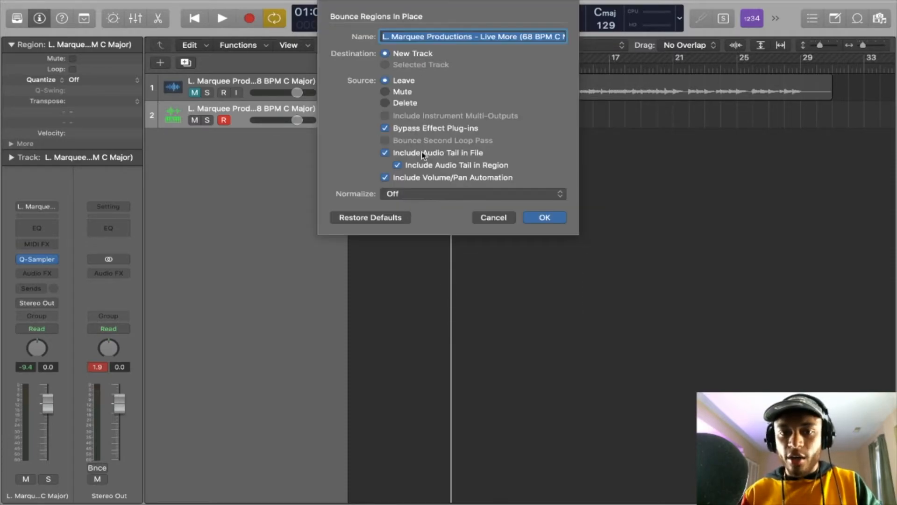
key("Return")
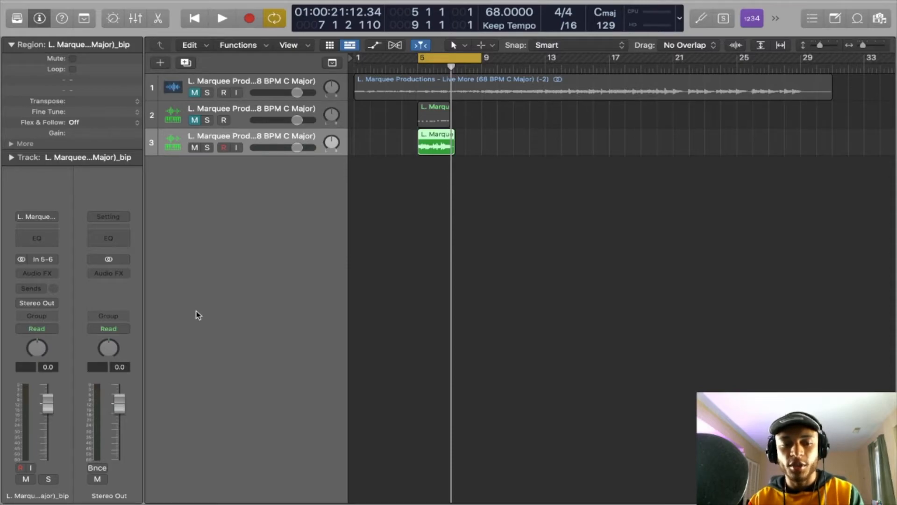
Unmute the original loop's audio track and mute the bounced track 3
left_click(195, 92)
left_click(195, 93)
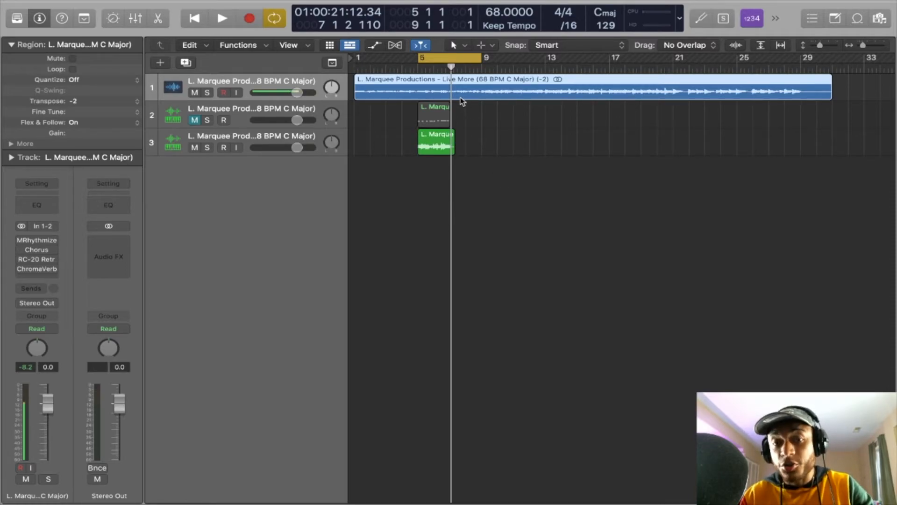
left_click(194, 147)
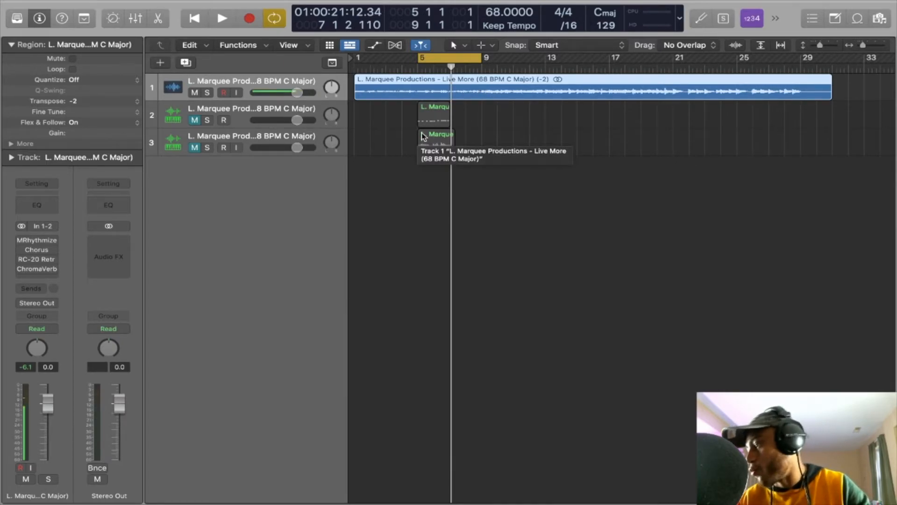
Open the original loop's region on track 1 in the Audio File editor and reverse its audio
left_click(457, 100)
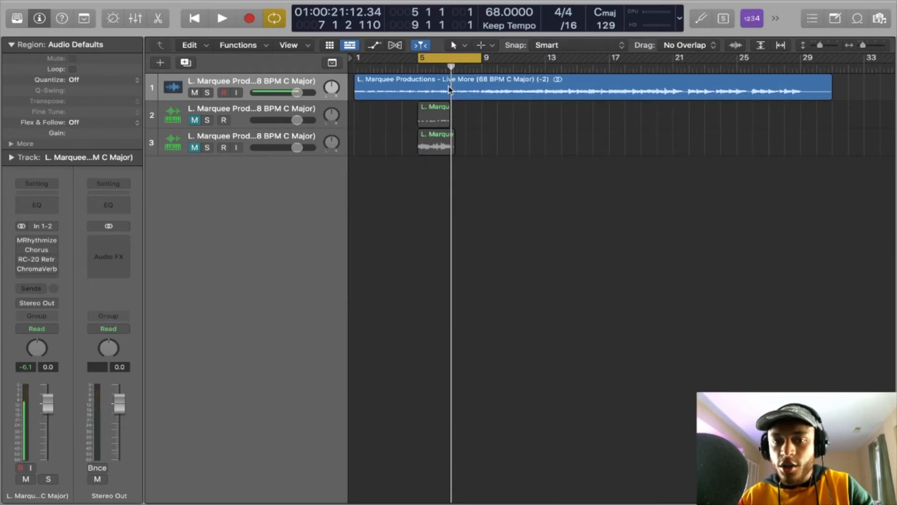
double_click(449, 90)
left_click(512, 279)
left_click(289, 300)
left_click(313, 364)
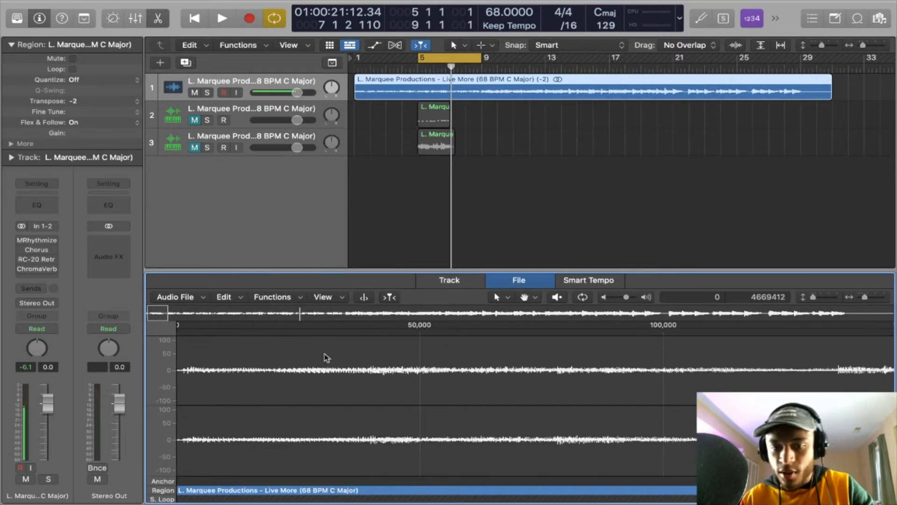
Turn off cycle mode, play the reversed loop from the project start and view its waveform in the Audio Track editor
key("c")
key("Return")
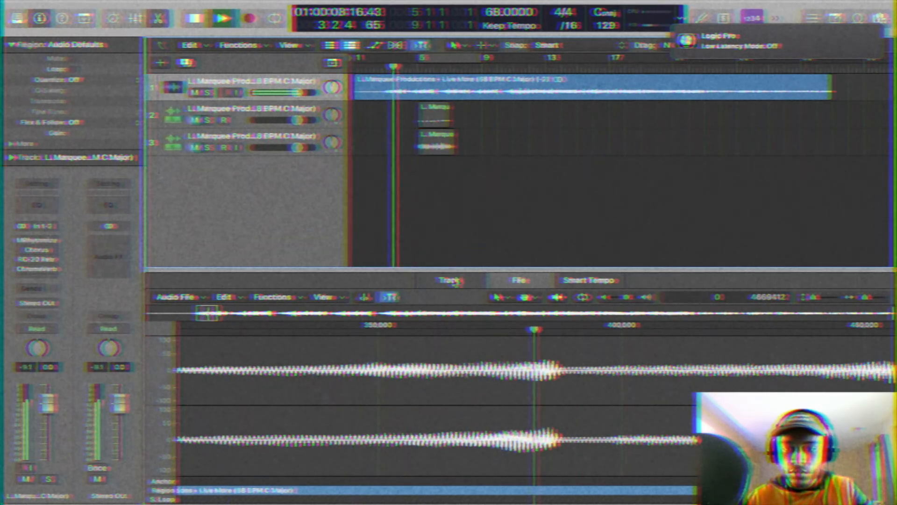
left_click(451, 280)
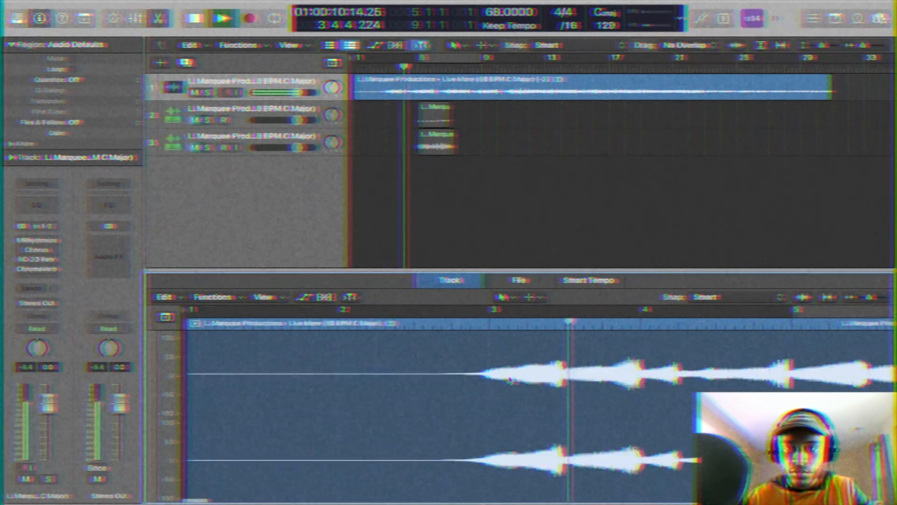
key("super+Left")
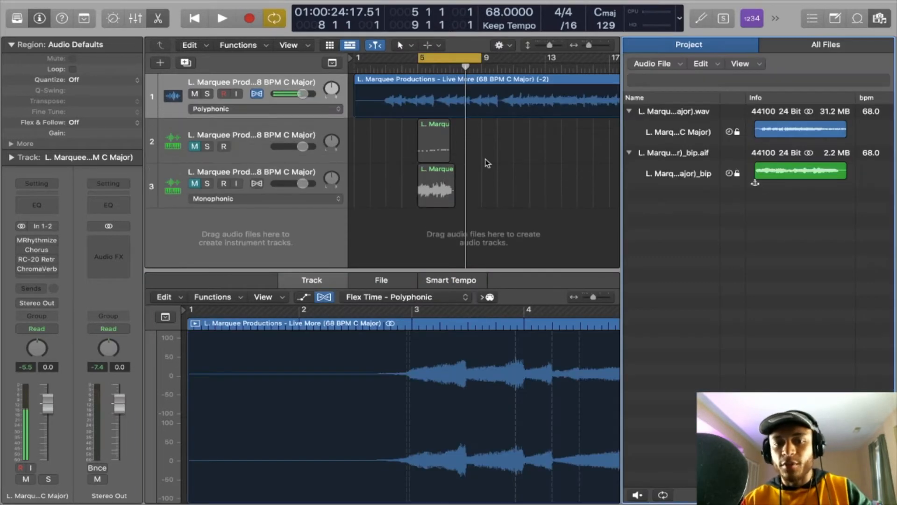
Close the project audio browser, hide the flex controls in the Tracks area and set the project tempo to 75 BPM
key("f")
key("super+f")
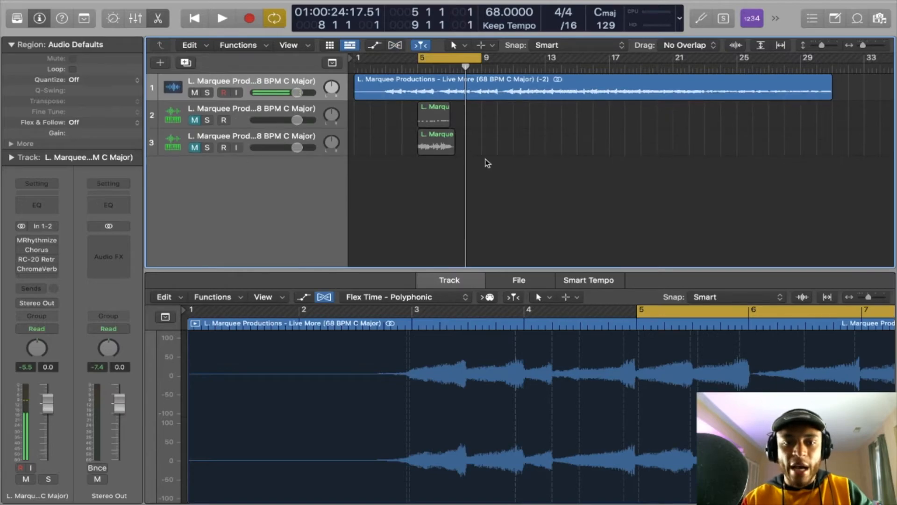
left_click_drag(493, 13, 495, 3)
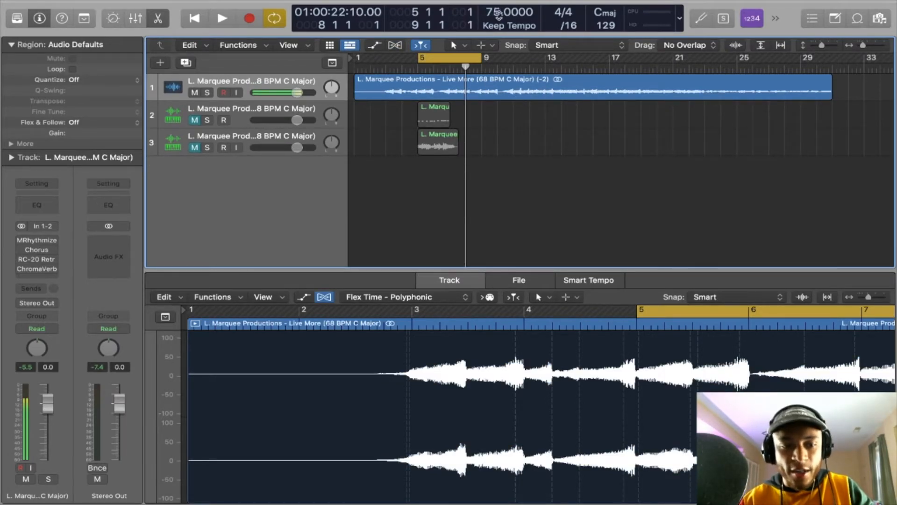
Enable the Chorus plug-in on the original loop's track, audition the cycled section and close the audio editor
mouse_move(38, 252)
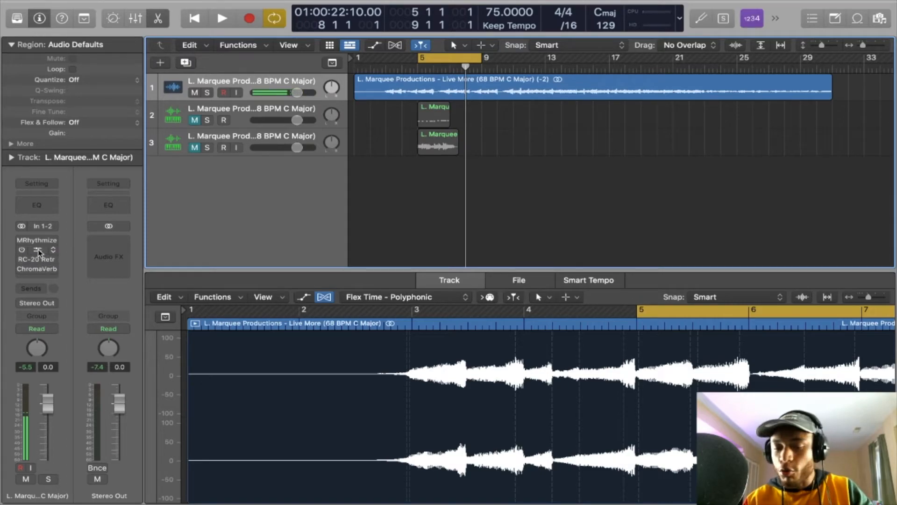
left_click(38, 252)
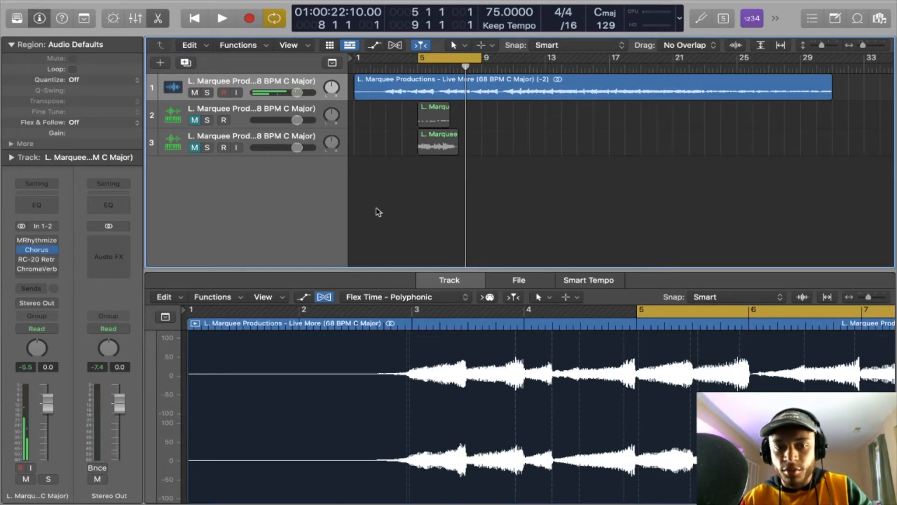
key("space")
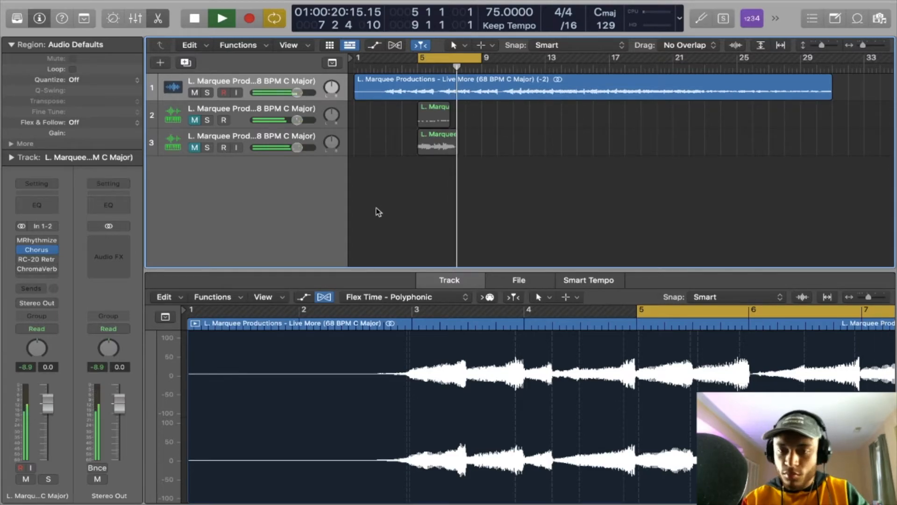
key("space")
key("e")
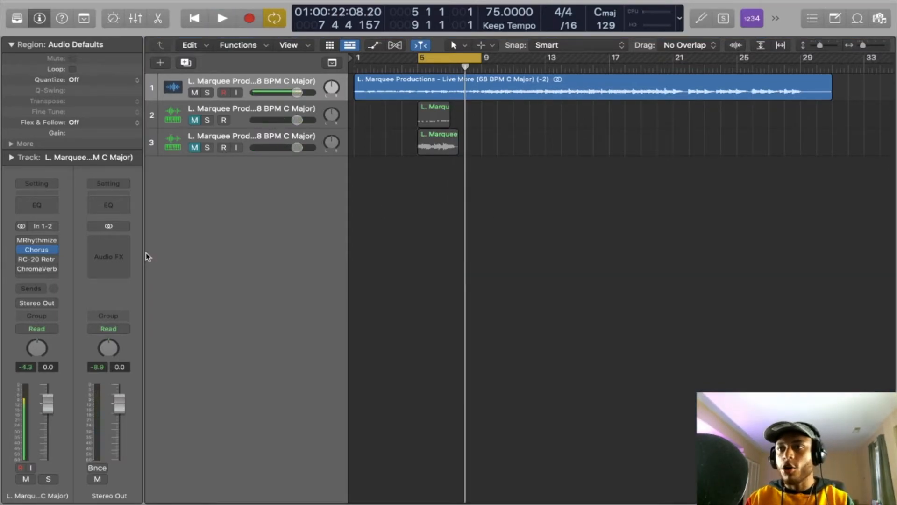